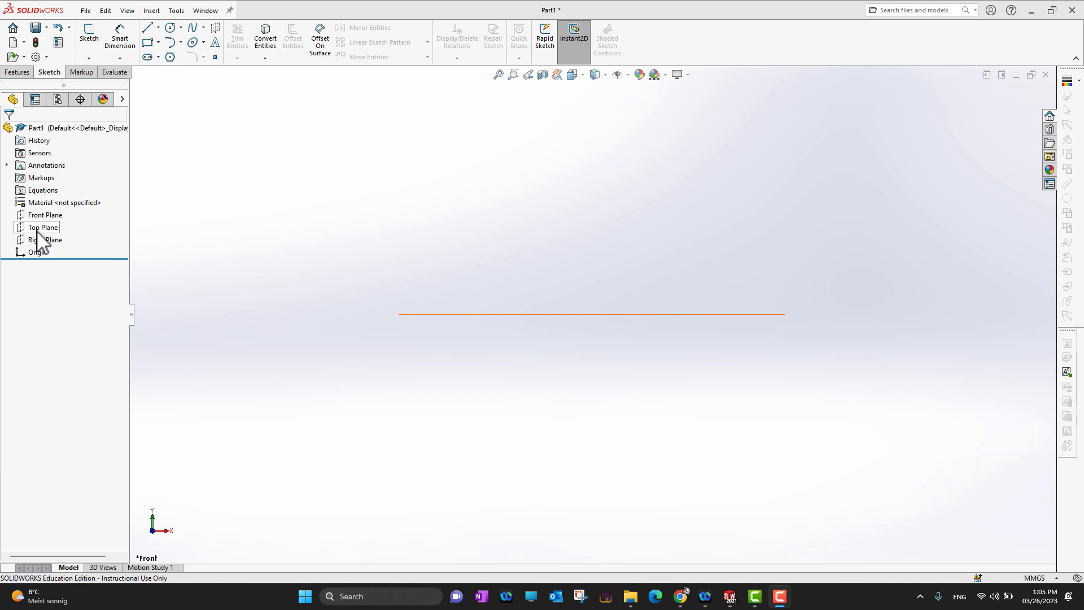
Start a sketch on the Front Plane and draw a corner rectangle about 67 by 52 mm, up and left of the origin
click(43, 217)
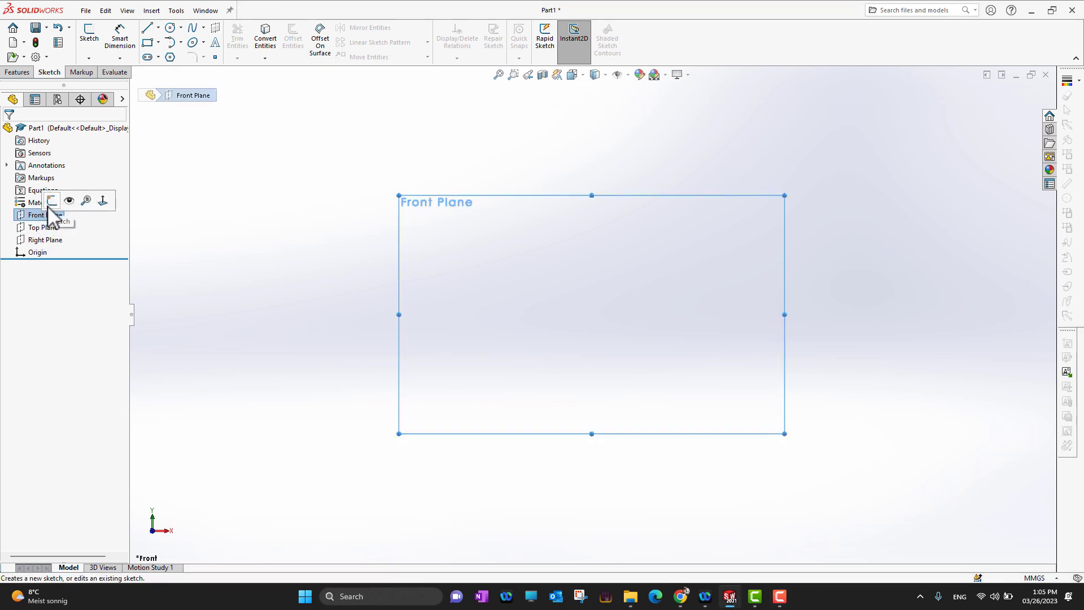
click(51, 201)
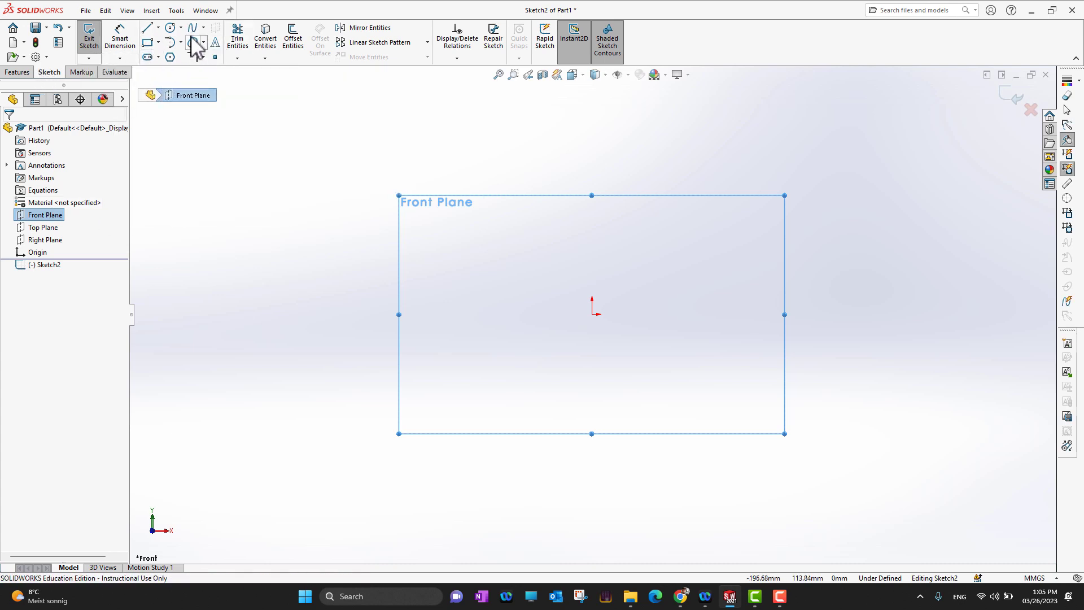
click(159, 43)
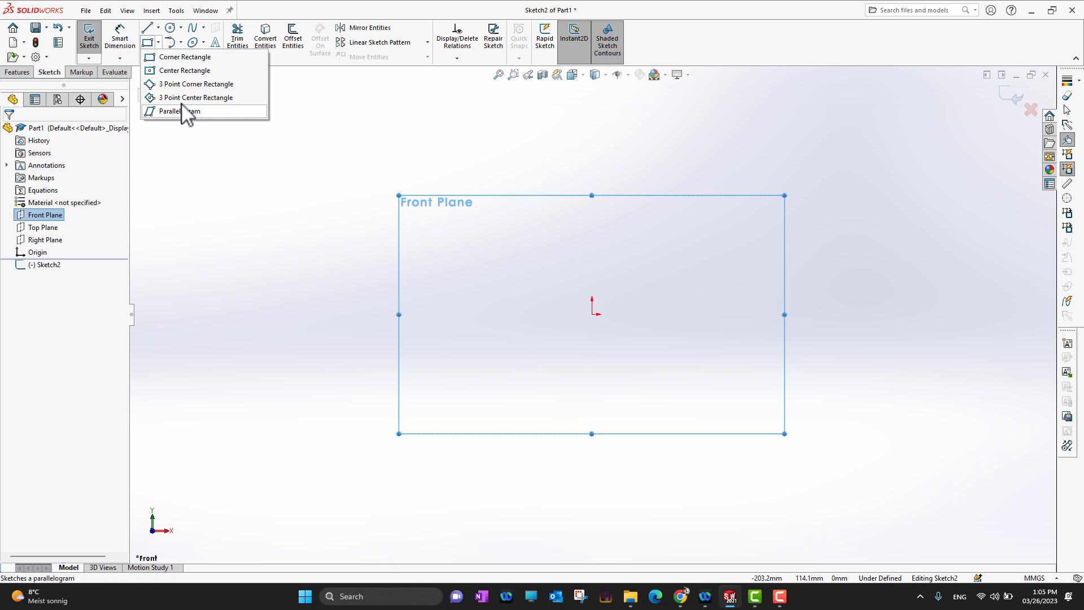
click(181, 57)
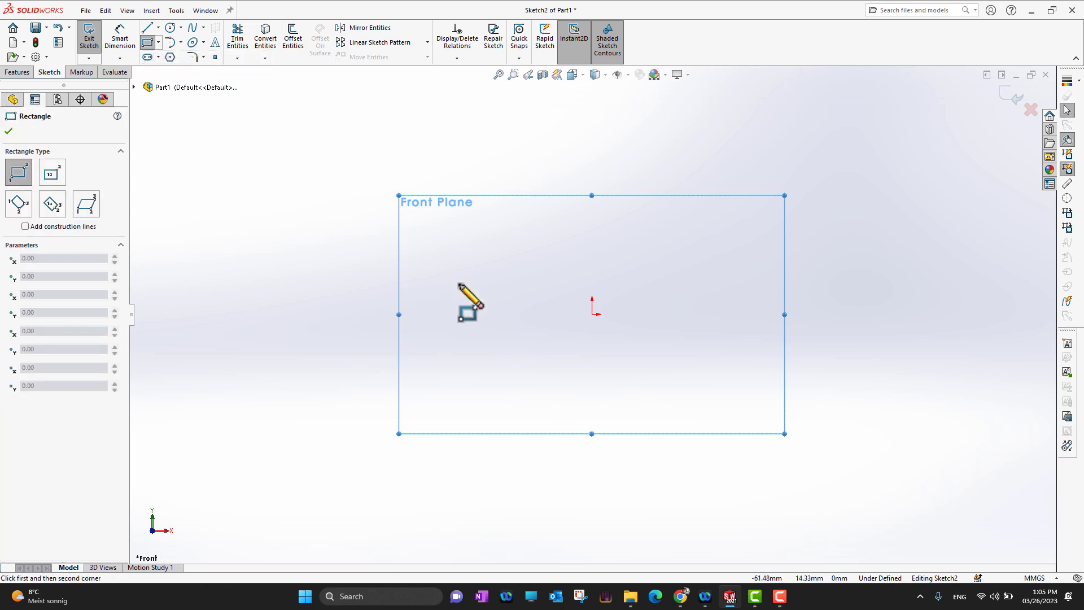
click(247, 154)
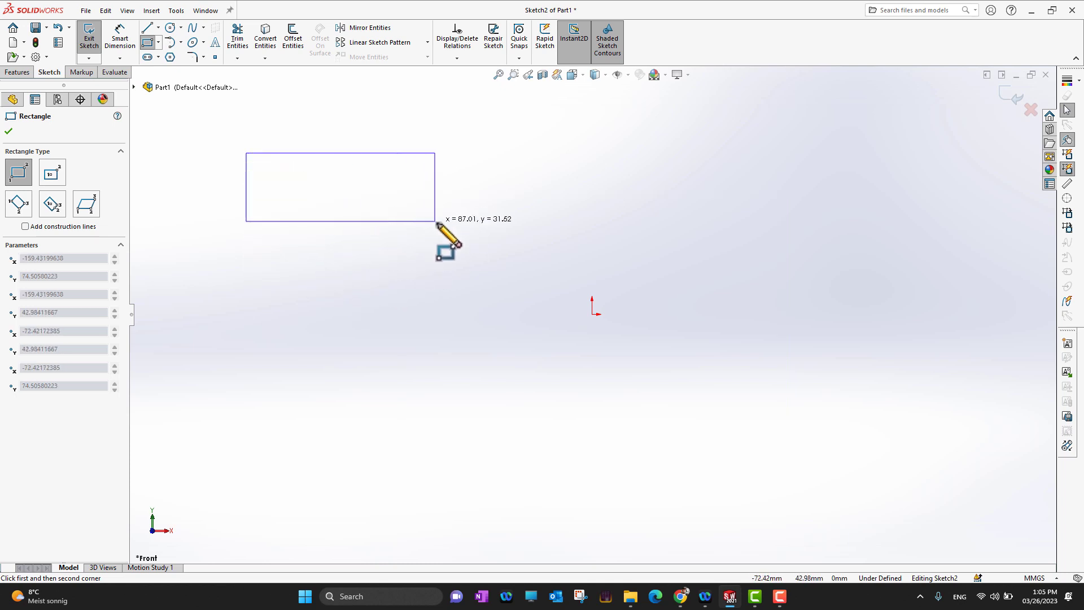
click(392, 265)
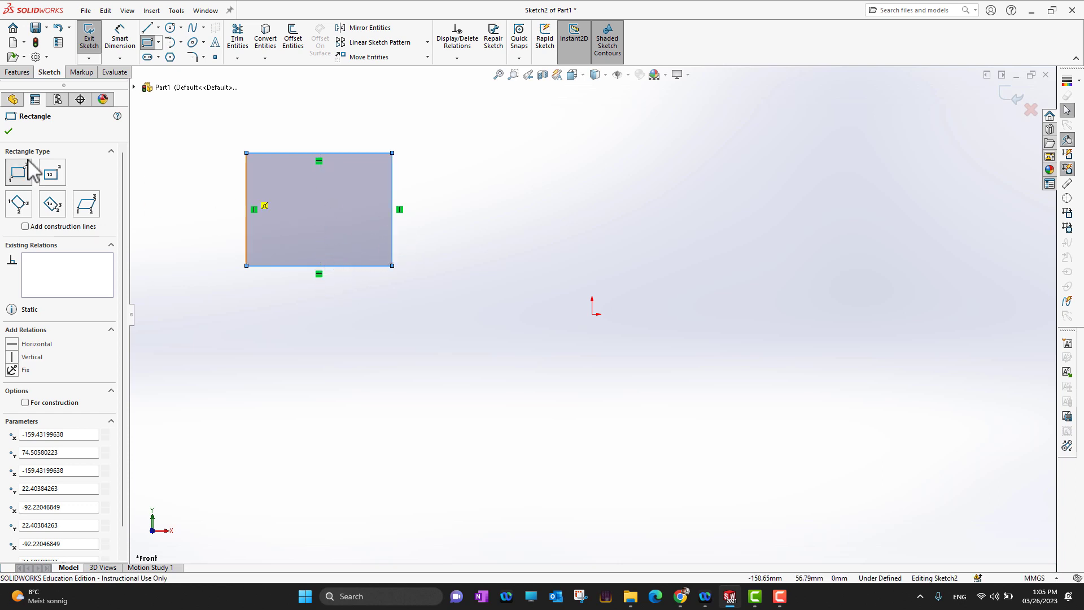
key(Escape)
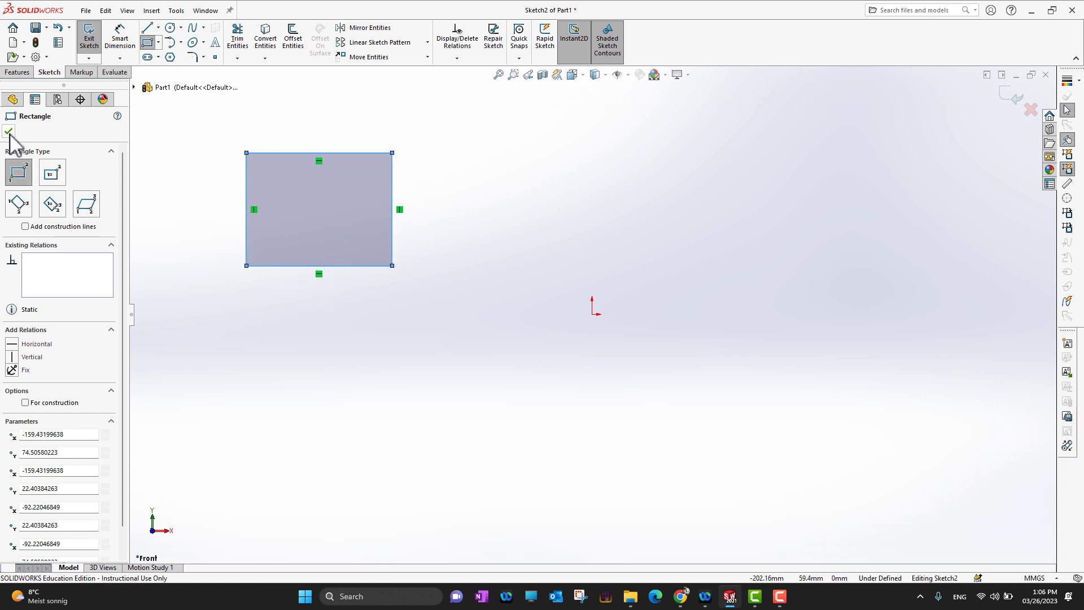
Delete the vertical relation on the rectangle's right side and move its top-right corner to about X -73, Y 60 mm
right_click(401, 212)
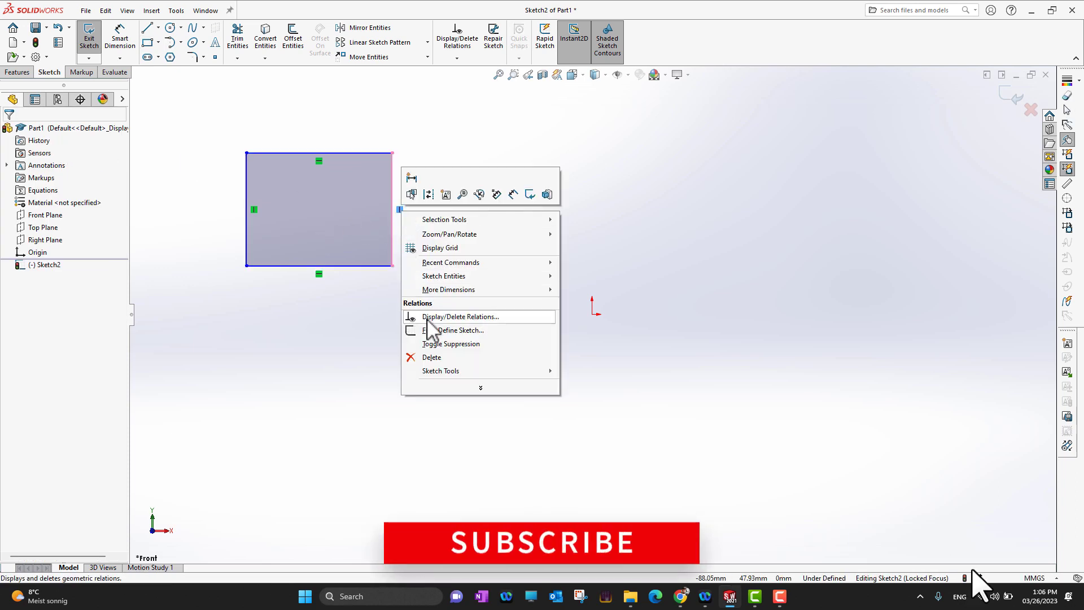
key(Escape)
right_click(402, 212)
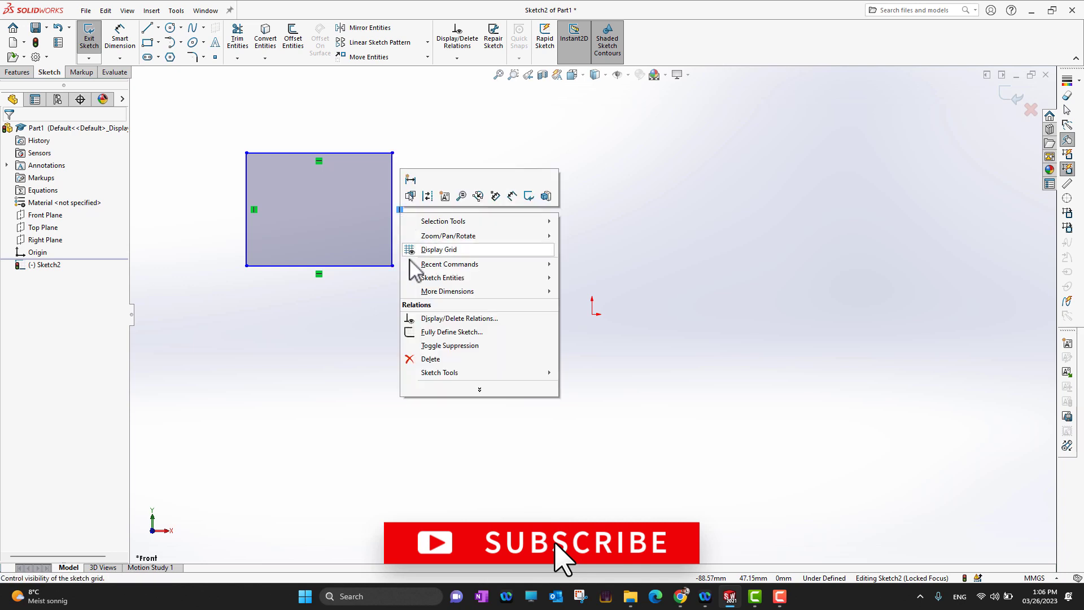
click(429, 359)
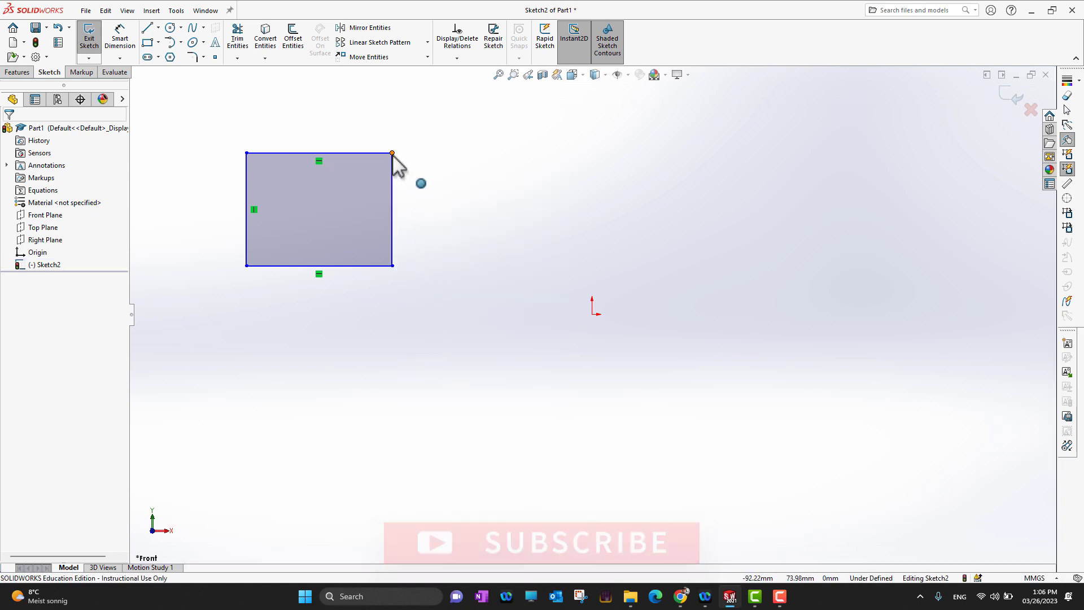
drag(393, 153, 434, 184)
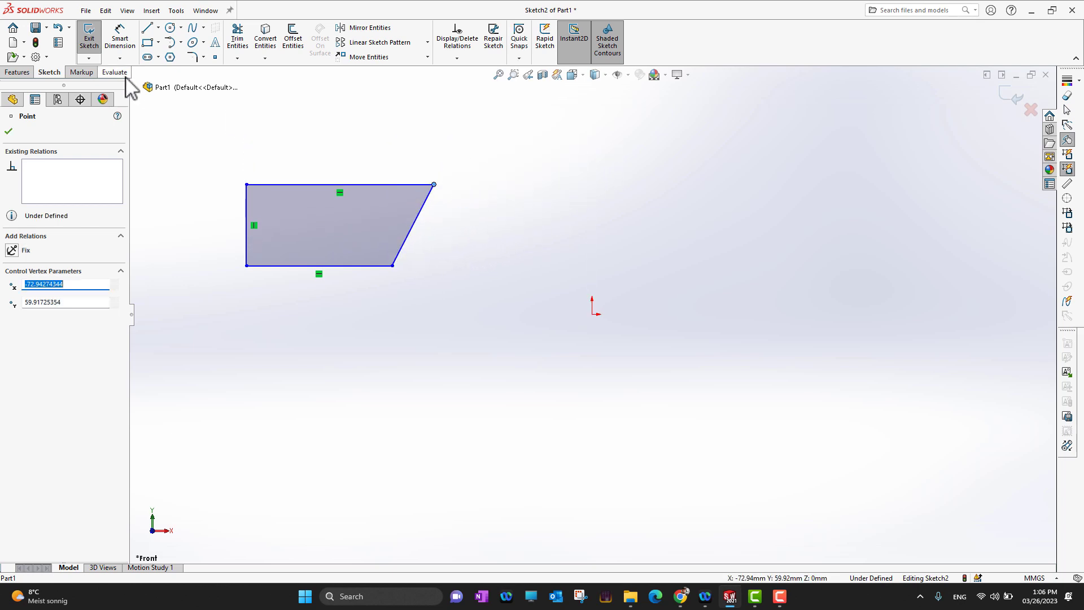
Draw a center rectangle about 89 by 64 mm, up and right of the origin, using the From Corners option
click(159, 42)
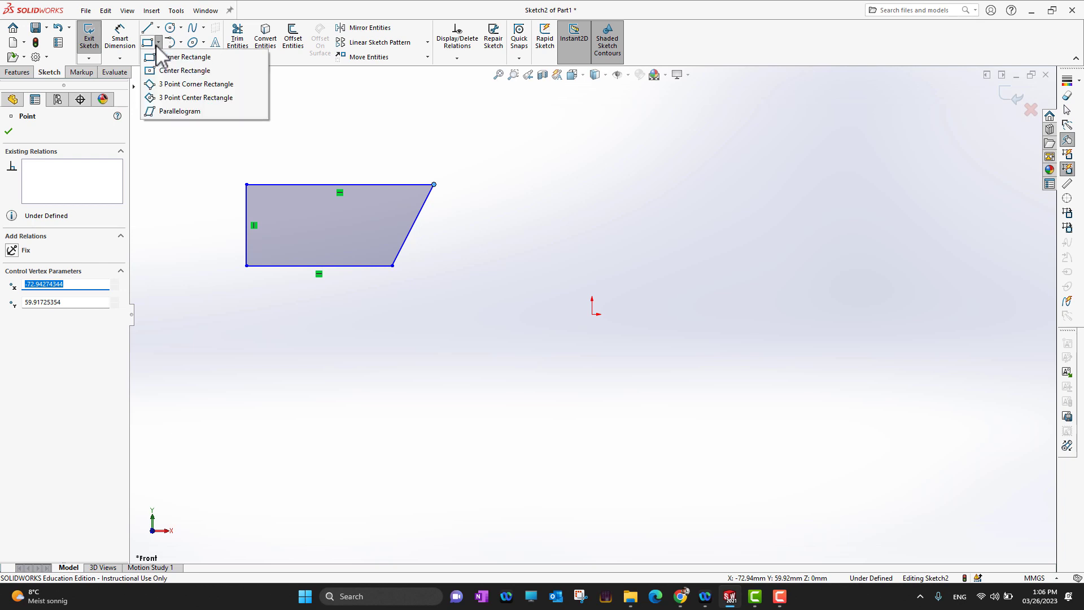
click(192, 74)
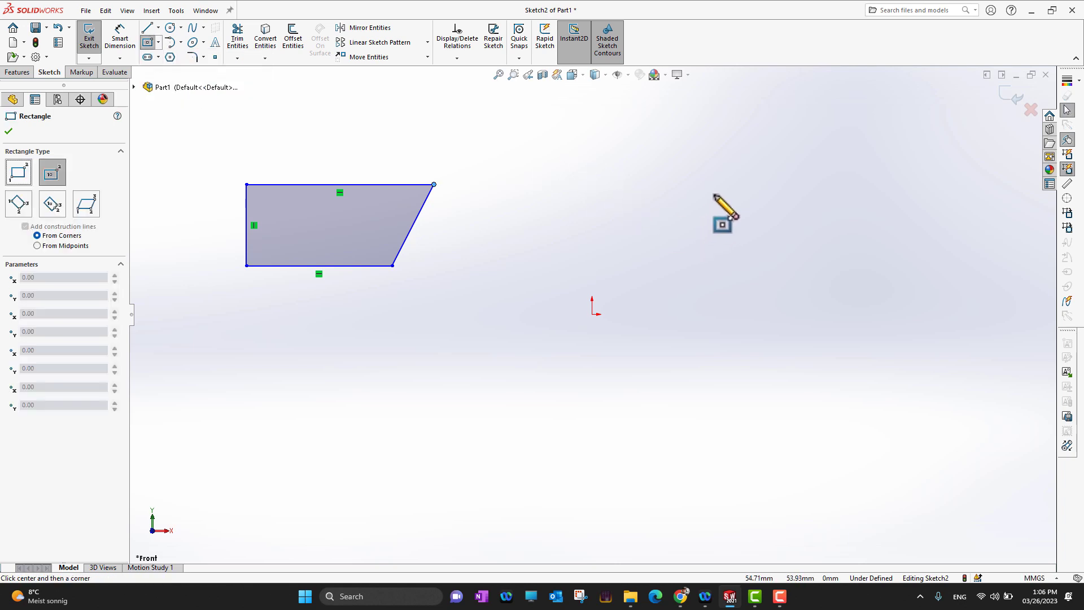
click(754, 184)
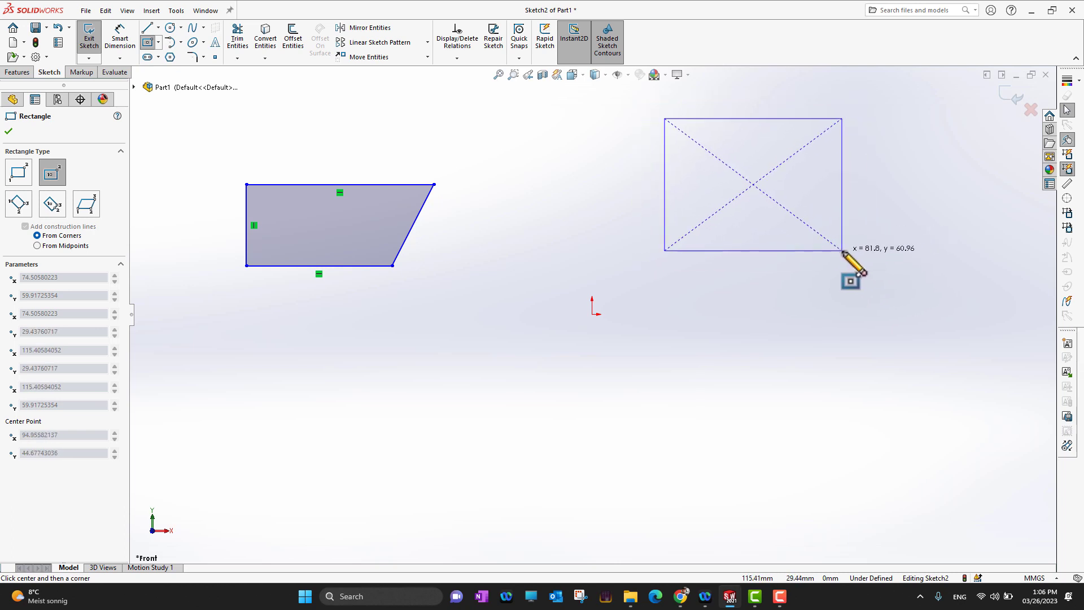
click(850, 253)
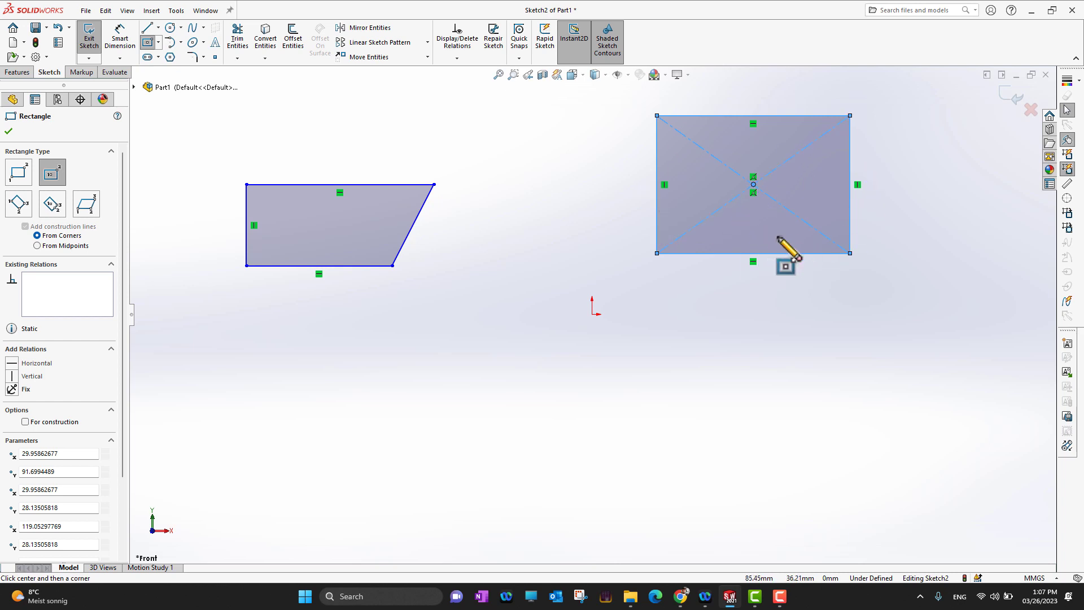
click(8, 131)
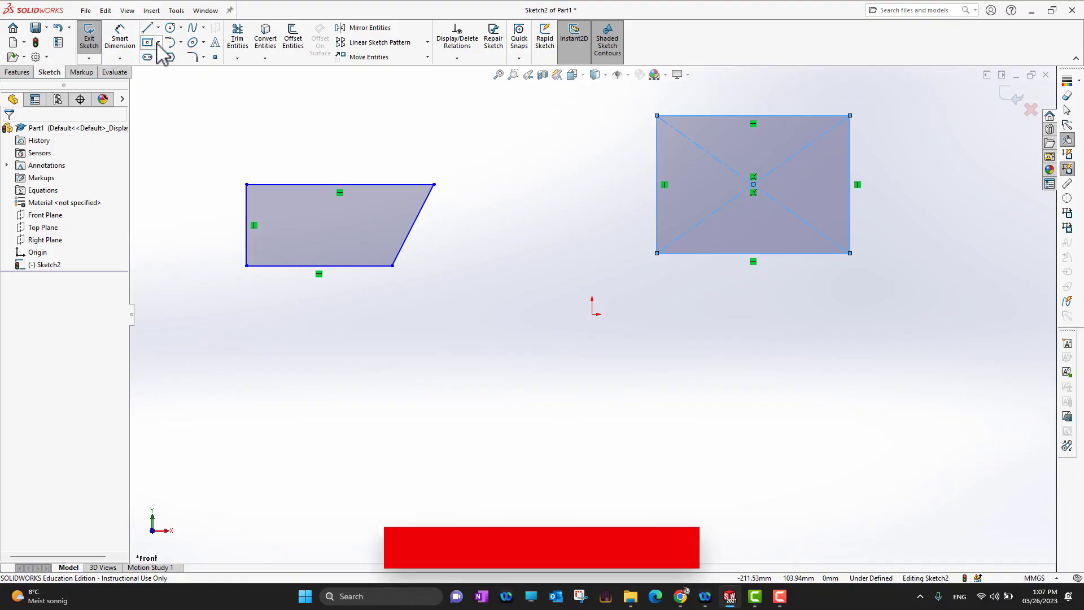
Draw a tilted 3 Point Corner Rectangle about 57 by 71 mm, below and left of the origin
click(158, 42)
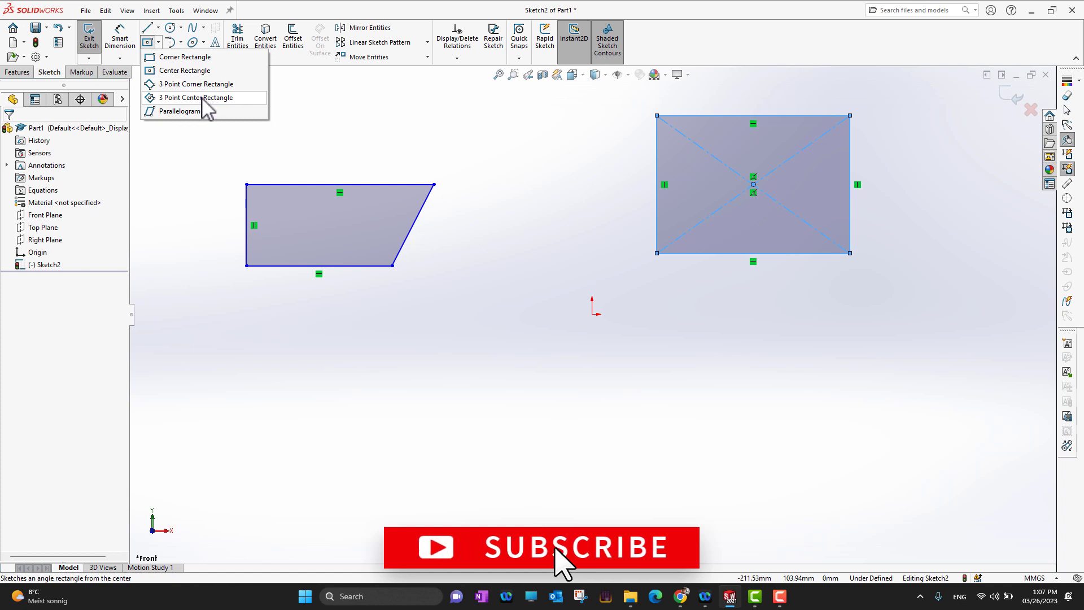
click(199, 89)
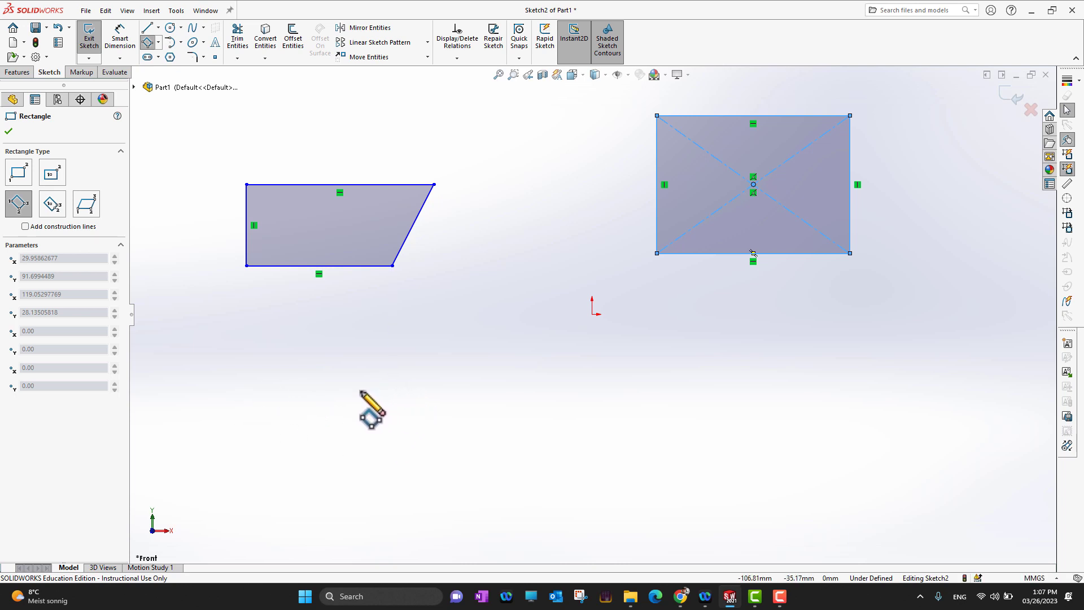
click(329, 401)
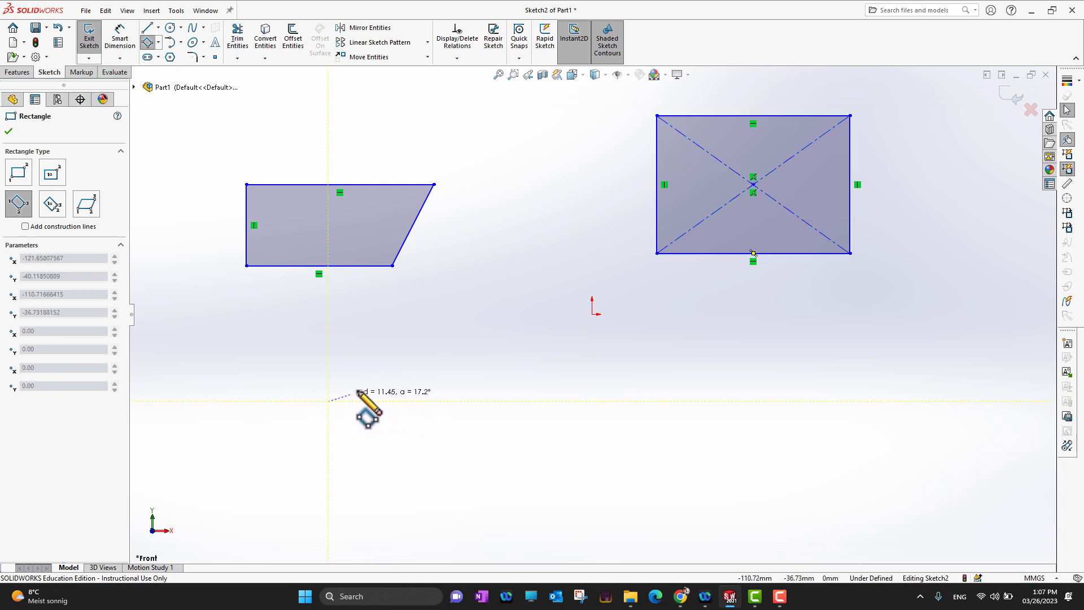
click(435, 339)
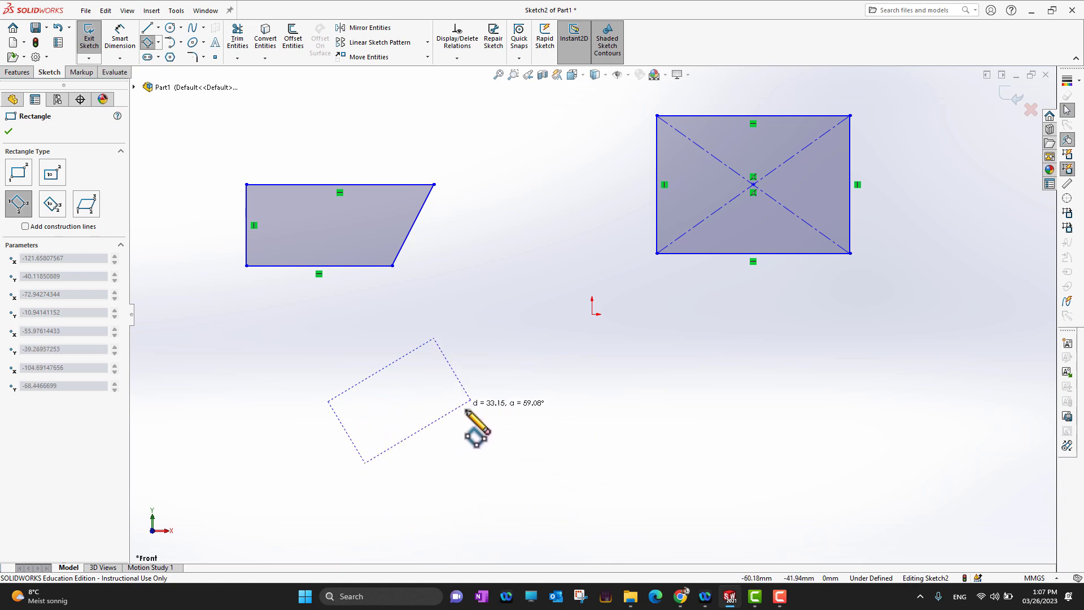
click(514, 469)
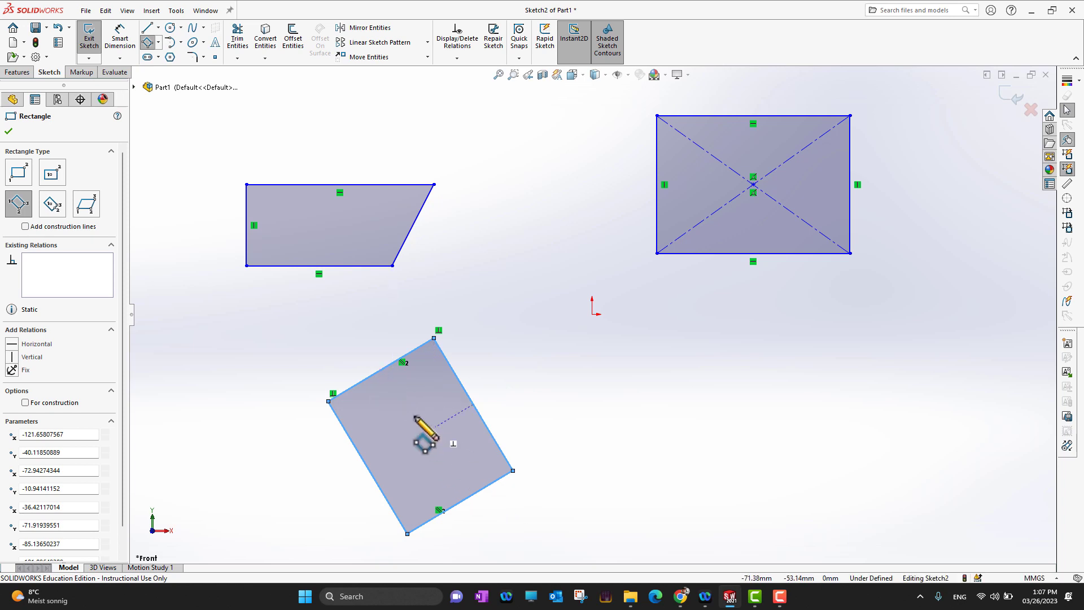
Examine the sketch relations on the tilted rectangle's corners and edges up close, and finish the rectangle command
scroll(402, 388, down, 3)
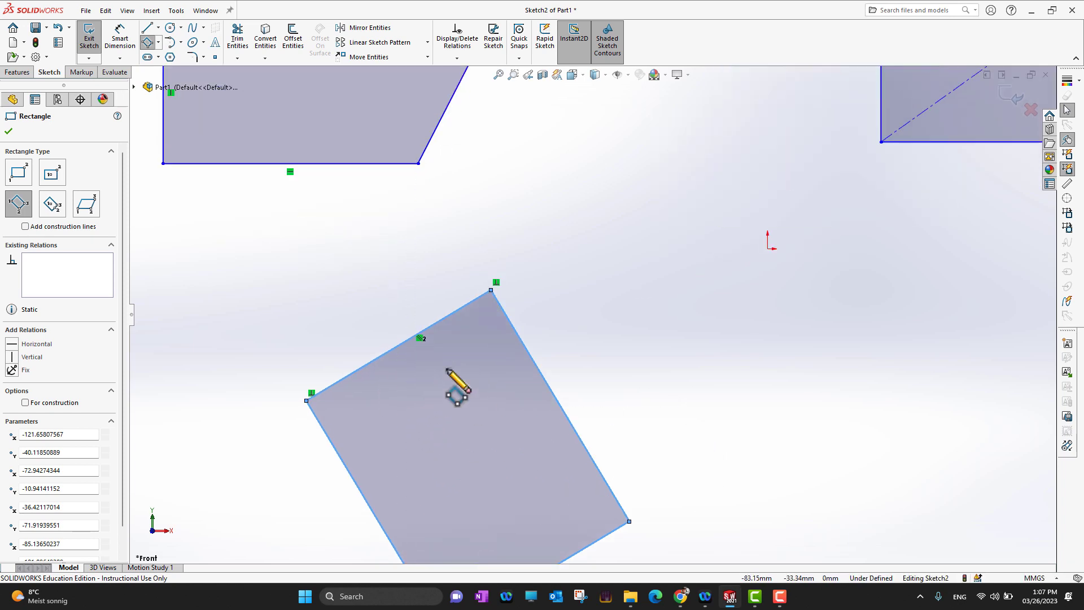
scroll(496, 388, up, 2)
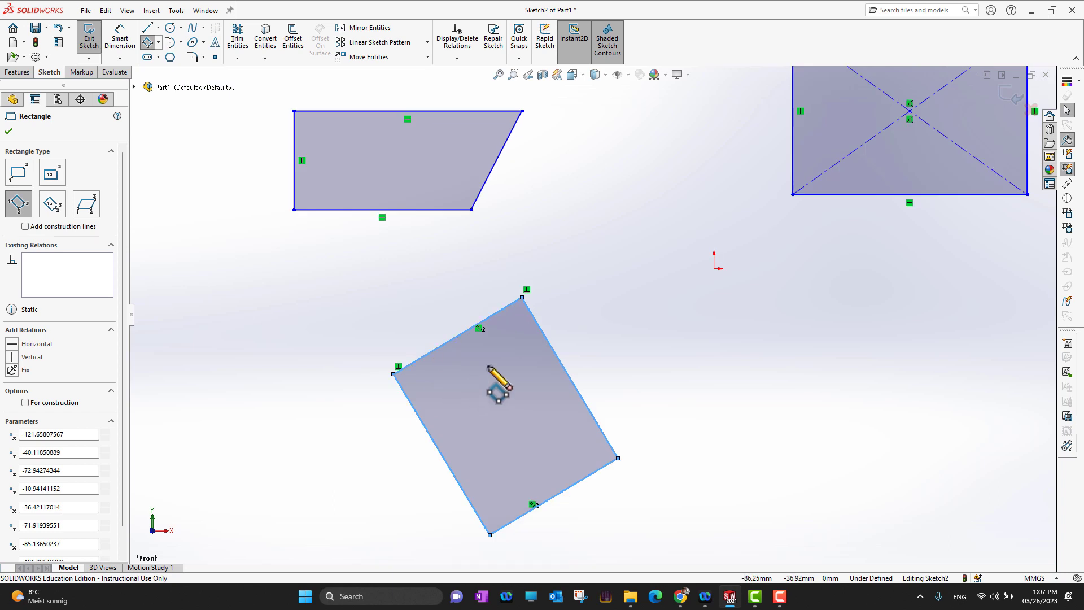
scroll(557, 537, down, 3)
scroll(585, 513, up, 2)
scroll(588, 511, down, 5)
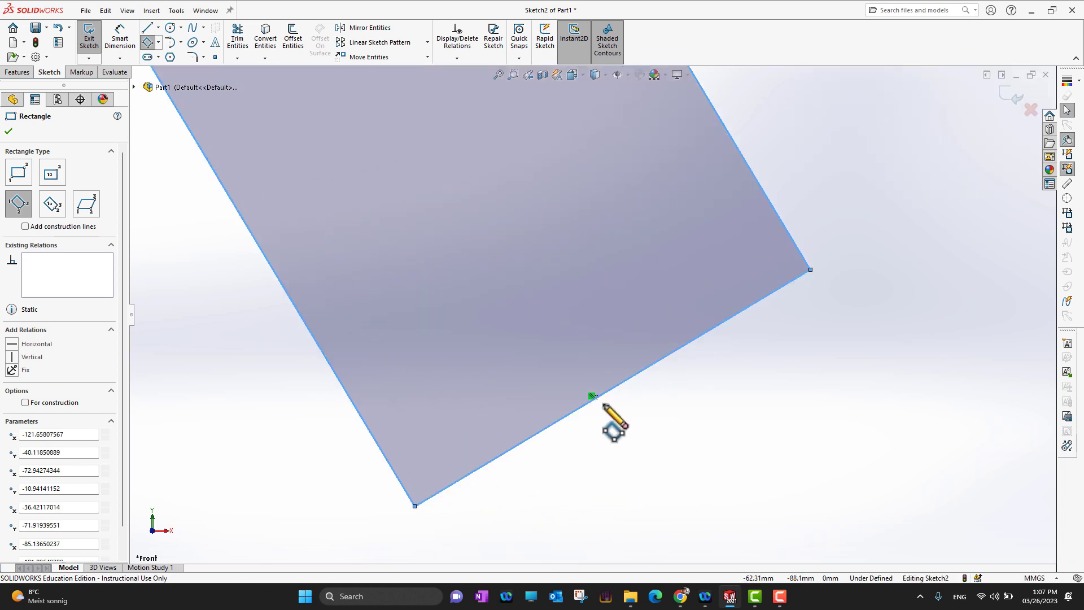
scroll(633, 452, up, 3)
scroll(587, 313, up, 2)
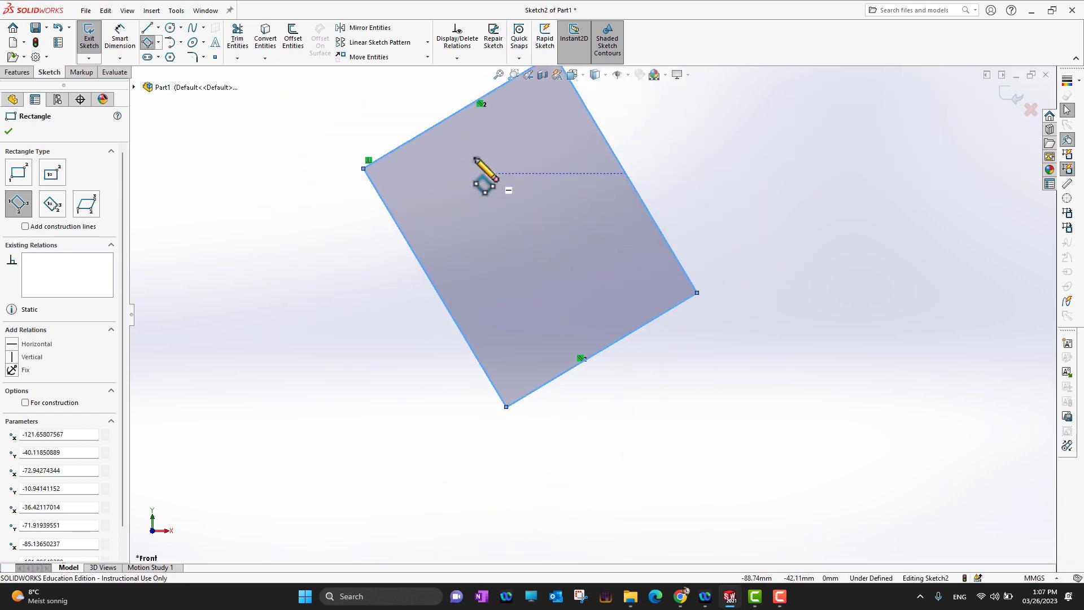
scroll(588, 316, up, 1)
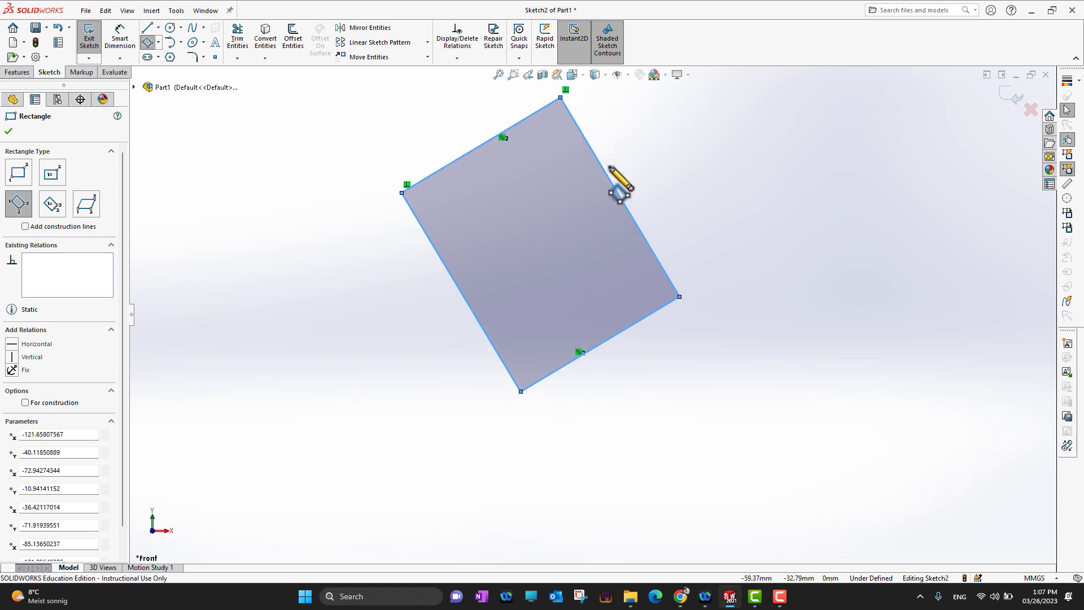
key(f)
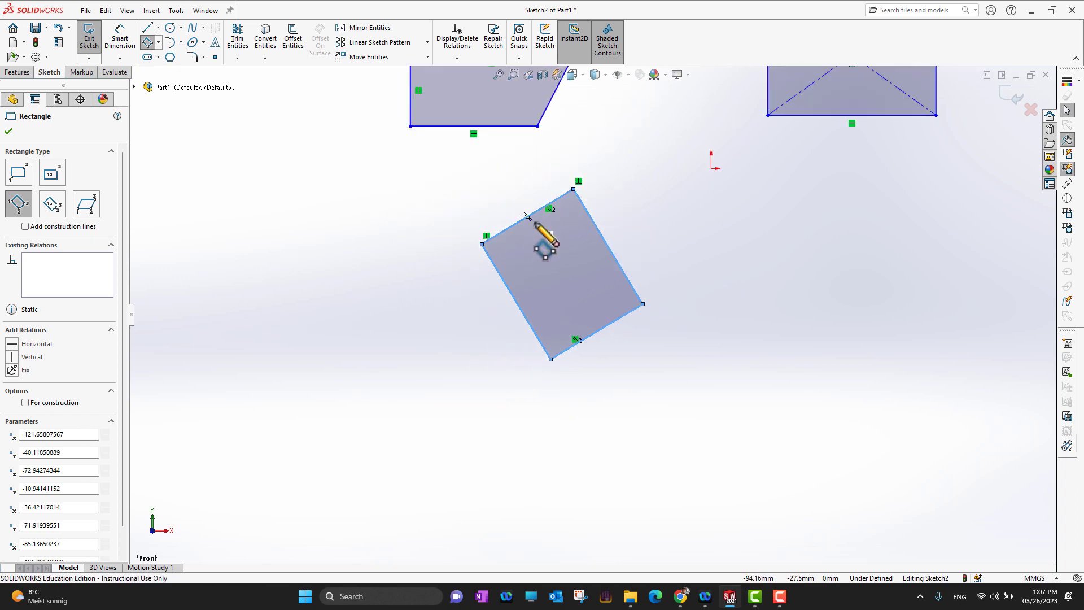
scroll(533, 224, down, 5)
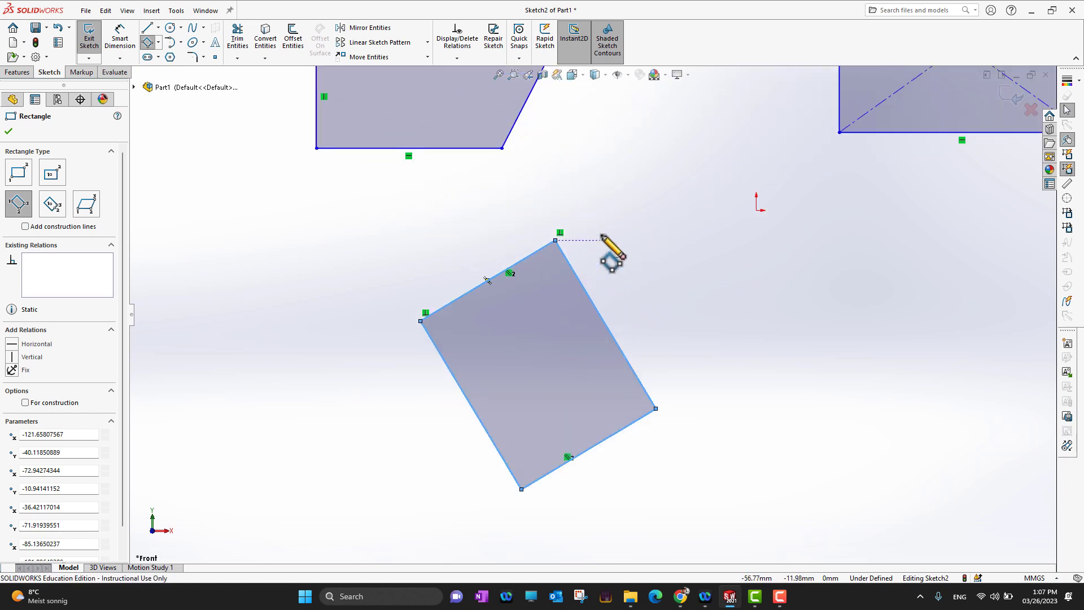
scroll(545, 274, up, 3)
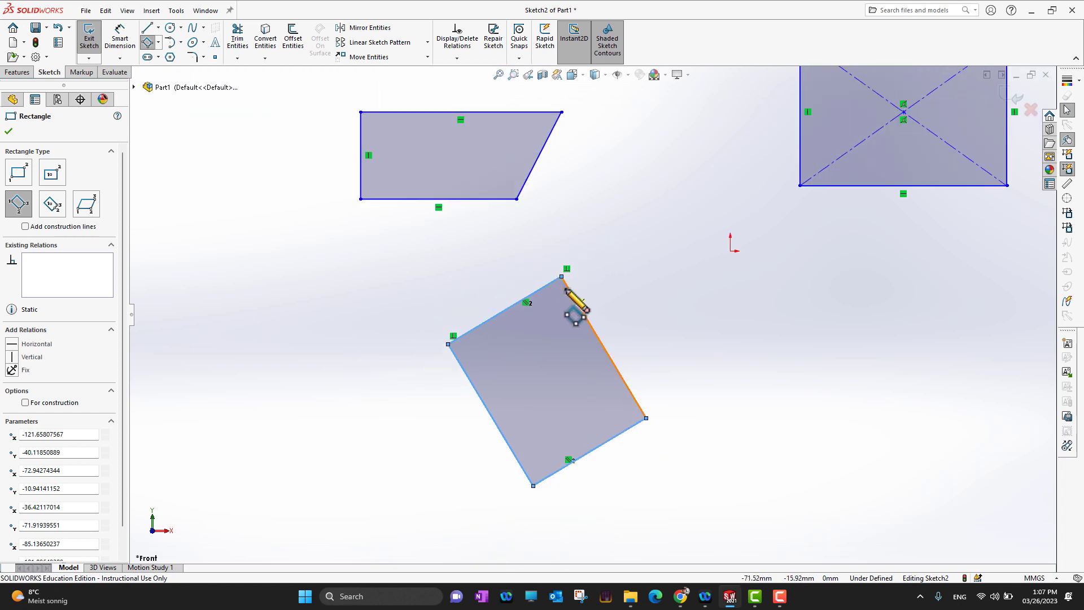
scroll(565, 289, down, 2)
scroll(562, 291, up, 1)
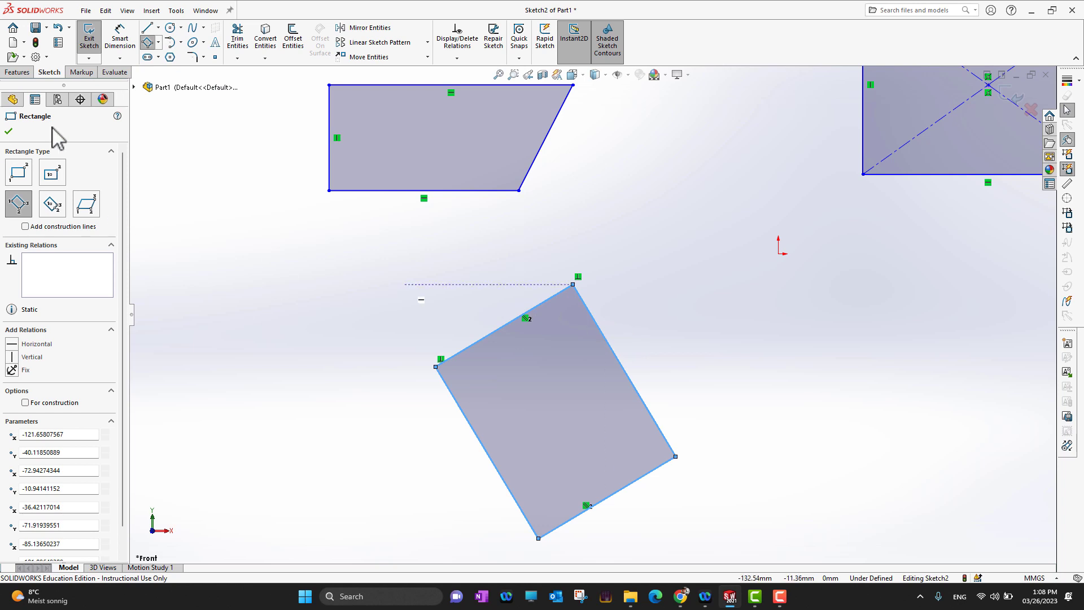
click(8, 131)
Add a Fix relation to the top corner of the tilted rectangle
click(119, 37)
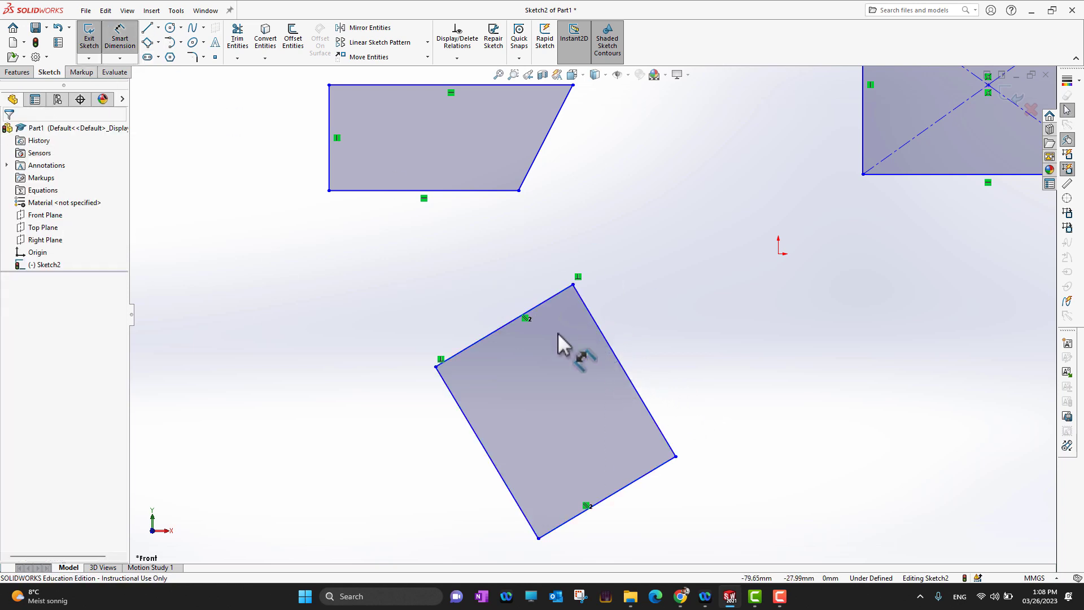
click(574, 285)
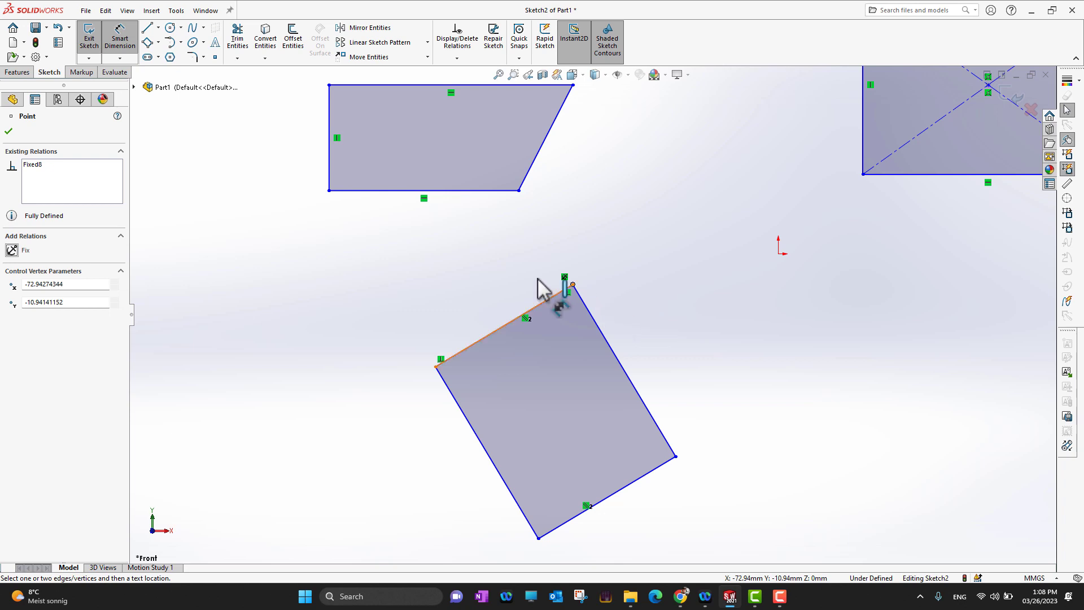
click(9, 132)
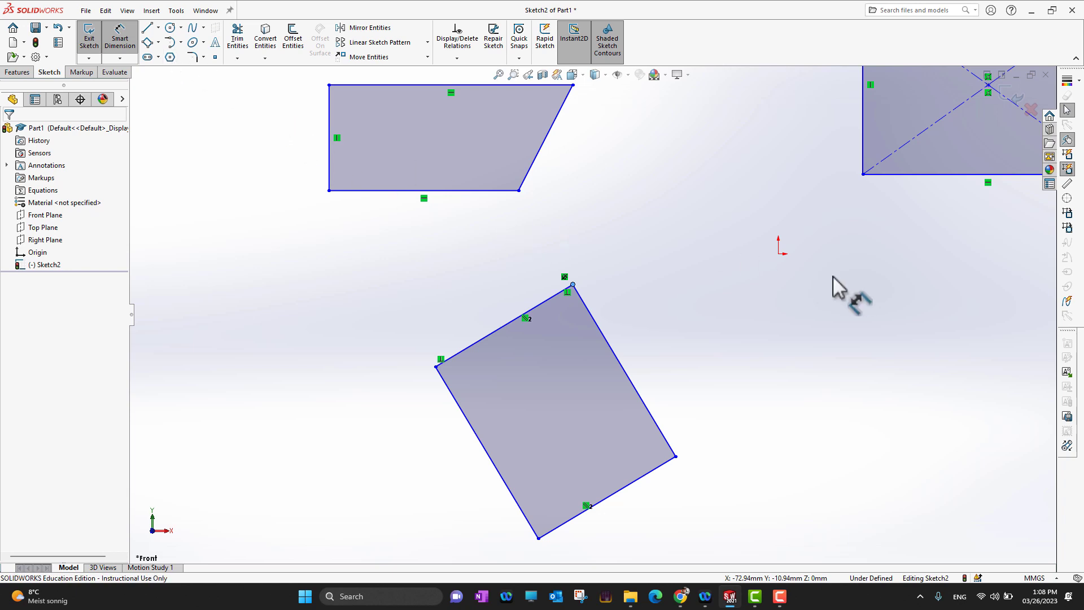
Try to dimension the horizontal distance between the tilted rectangle's fixed top corner and the origin
click(779, 254)
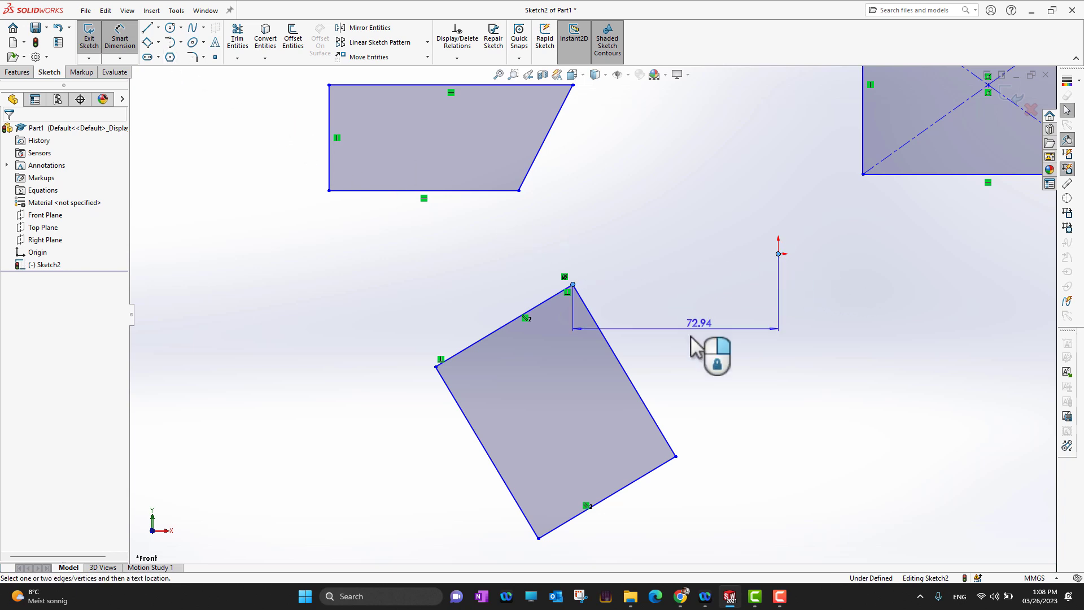
click(639, 393)
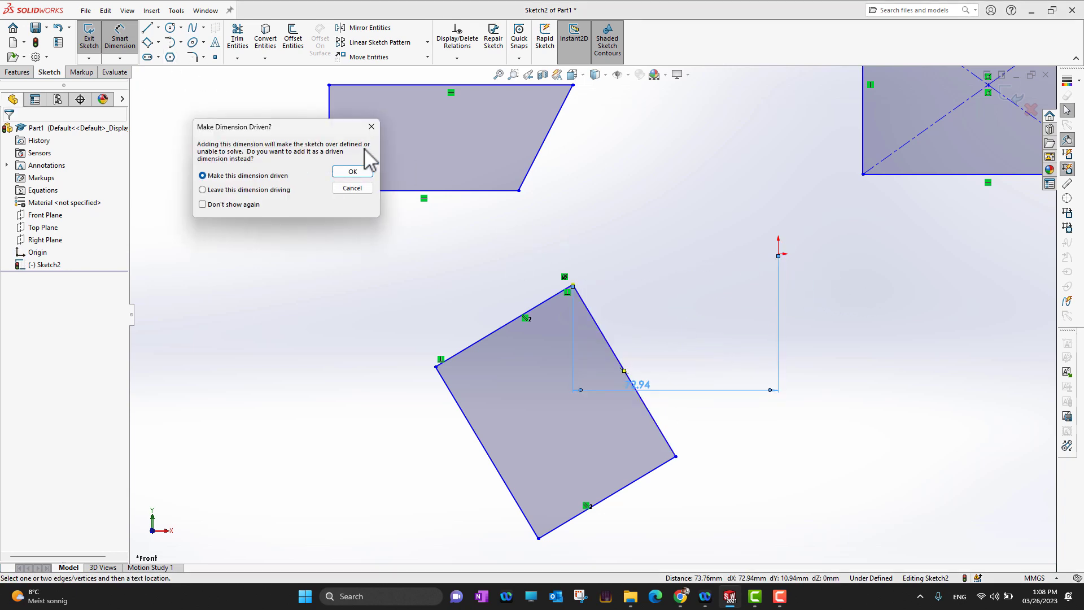
click(370, 127)
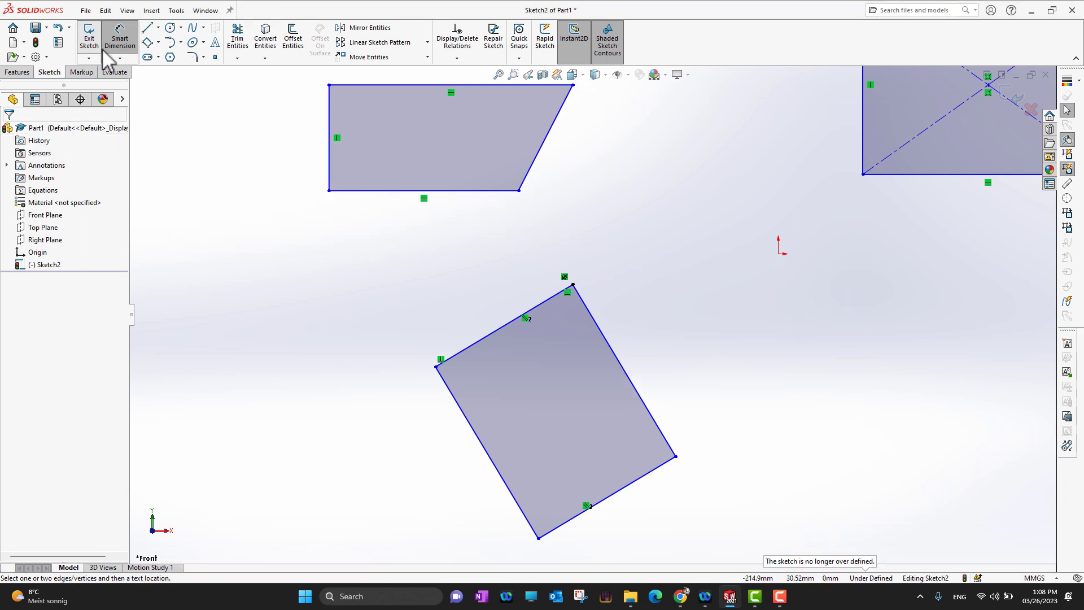
Dimension the distance from the origin to the tilted rectangle's right long edge as 50 mm
click(779, 254)
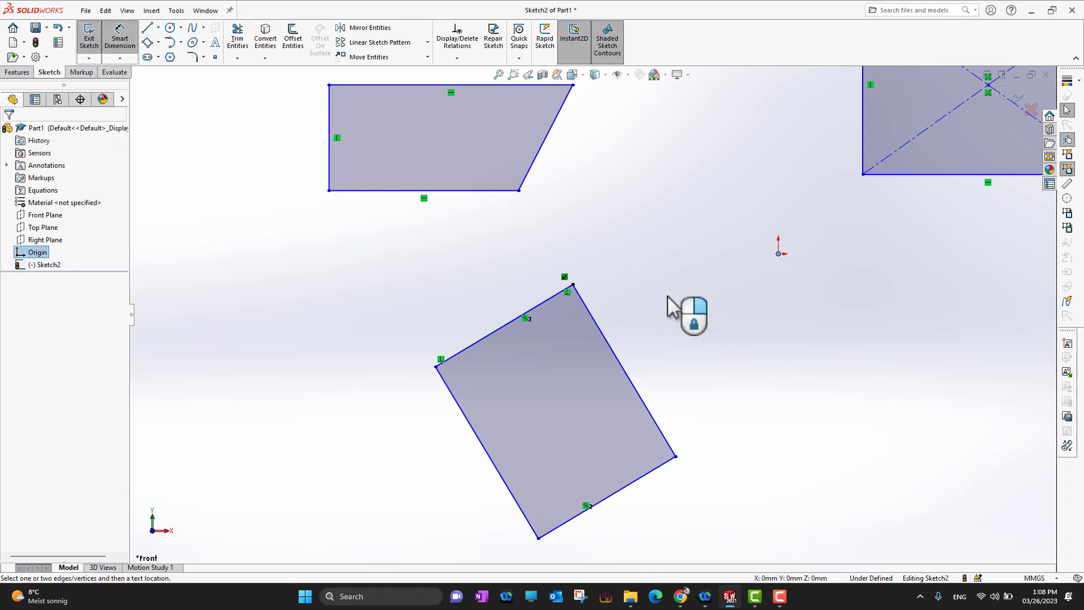
click(607, 341)
click(769, 319)
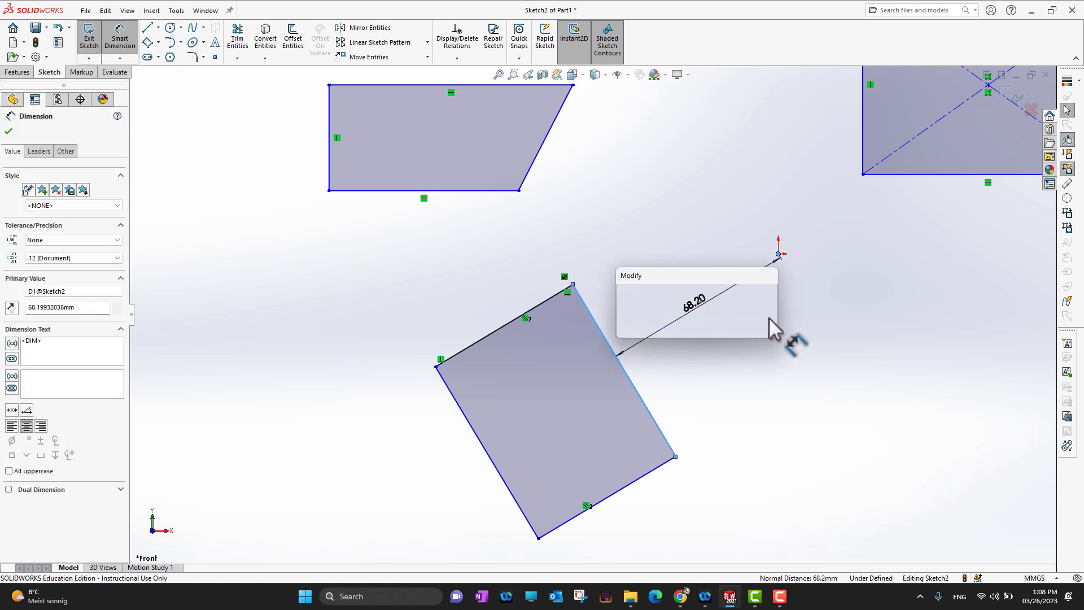
text(50)
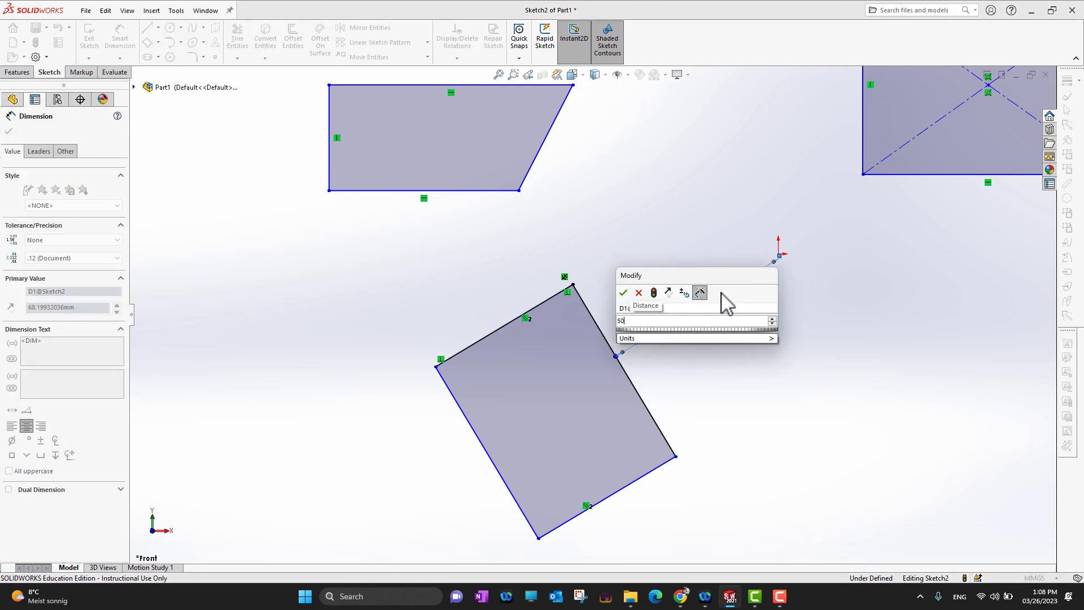
key(Return)
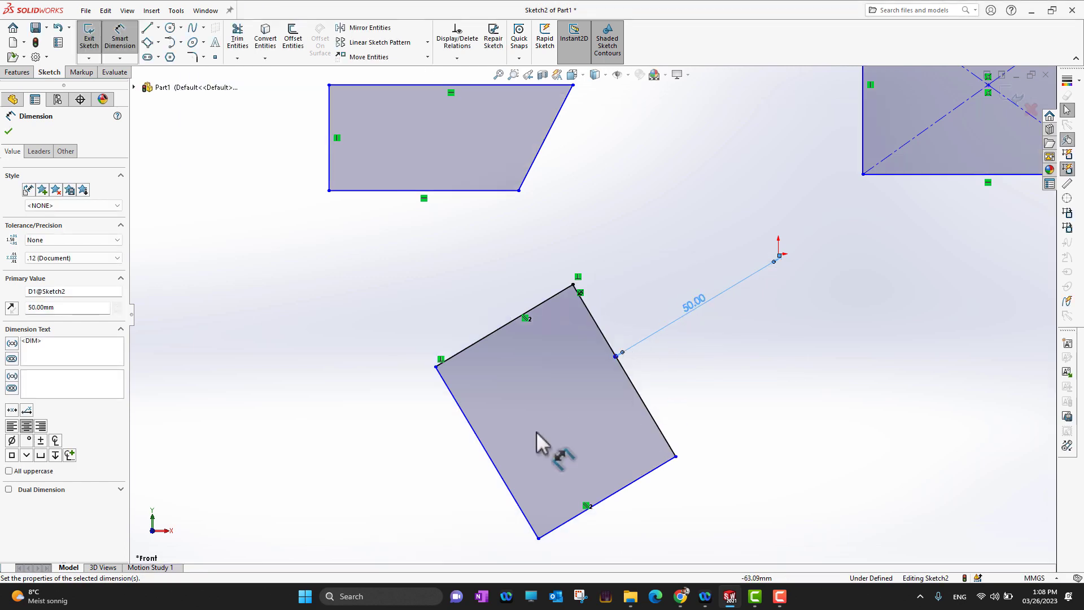
click(9, 131)
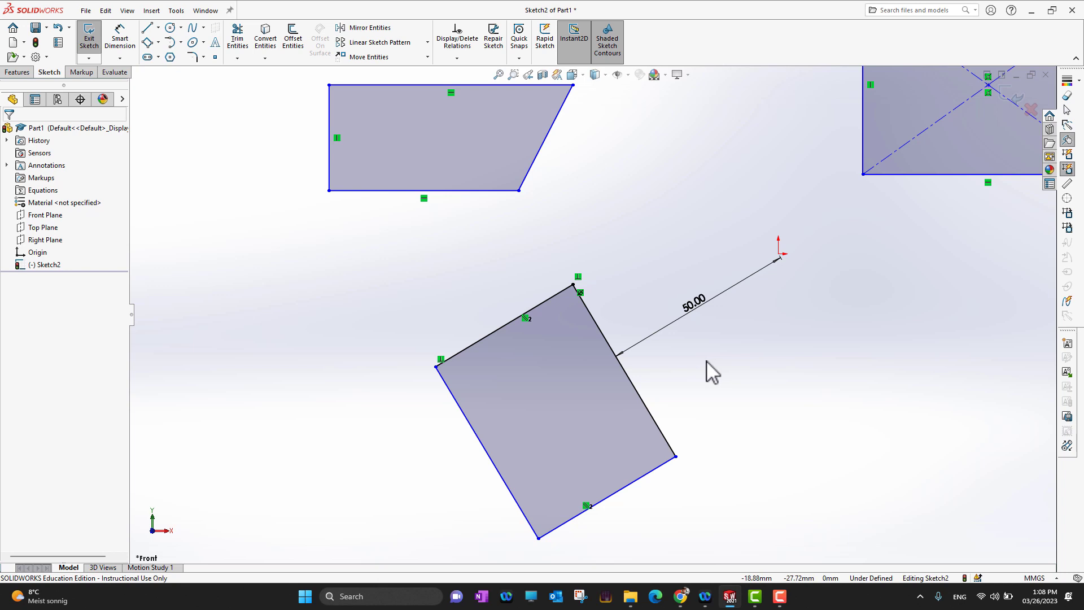
click(159, 43)
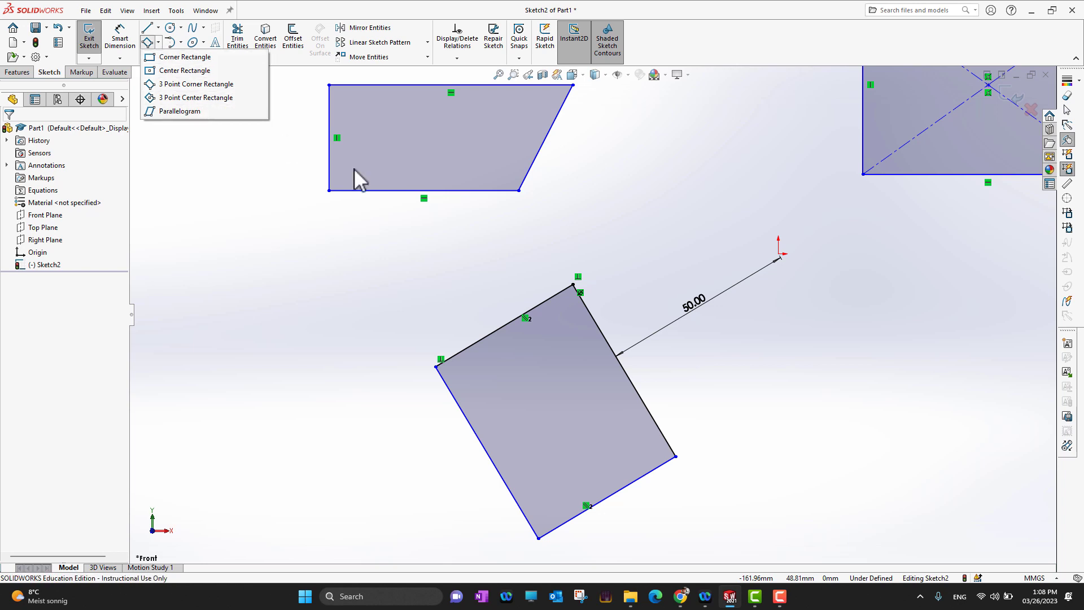
click(781, 391)
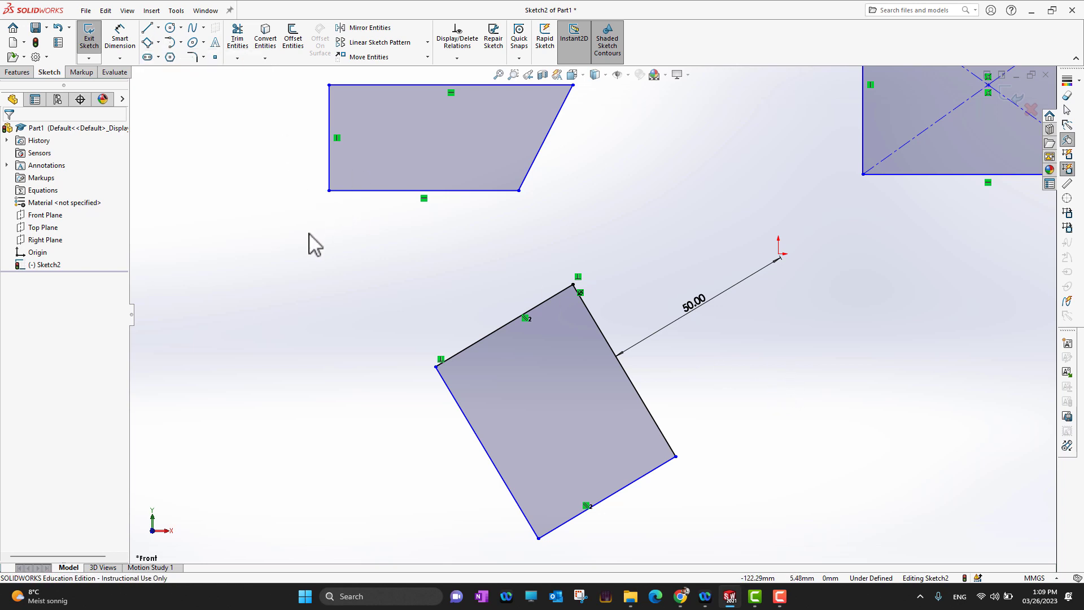
Draw a closed rectangle from four separate lines, about 53 by 40 mm, below and right of the origin
scroll(592, 314, up, 2)
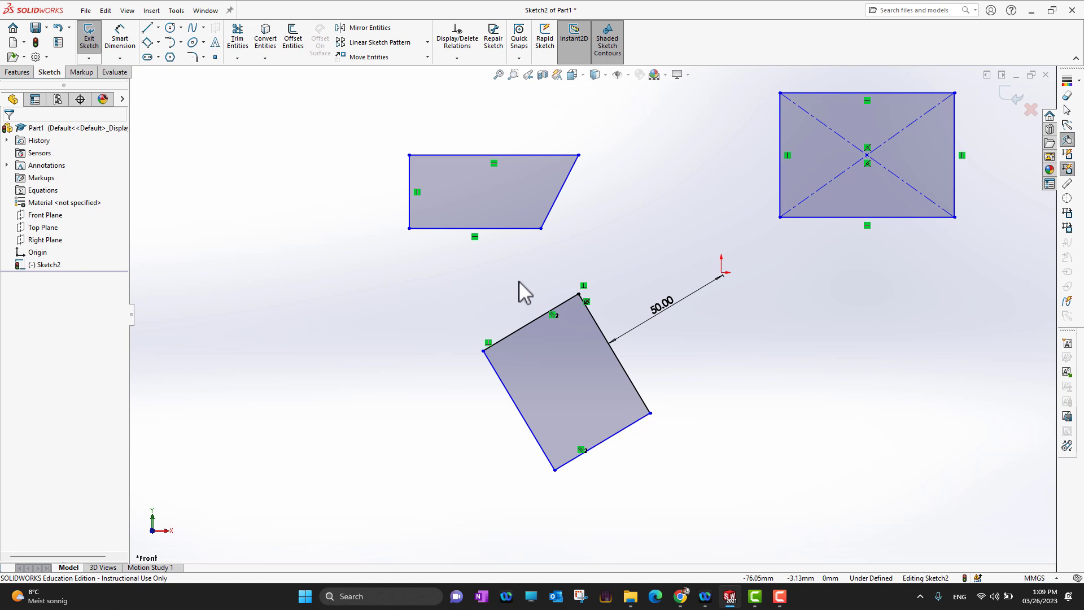
click(146, 27)
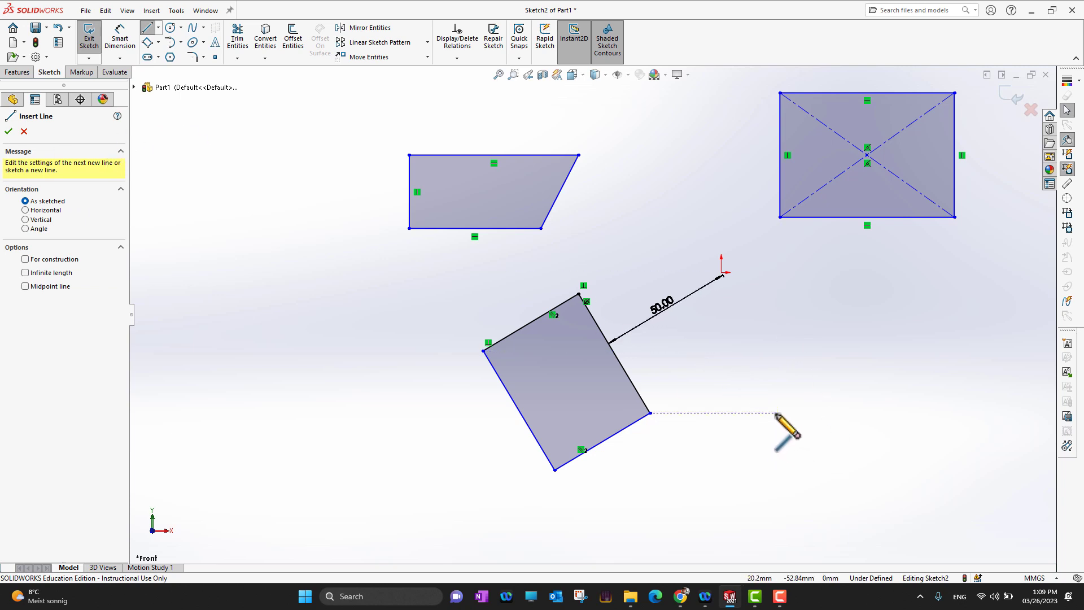
click(776, 414)
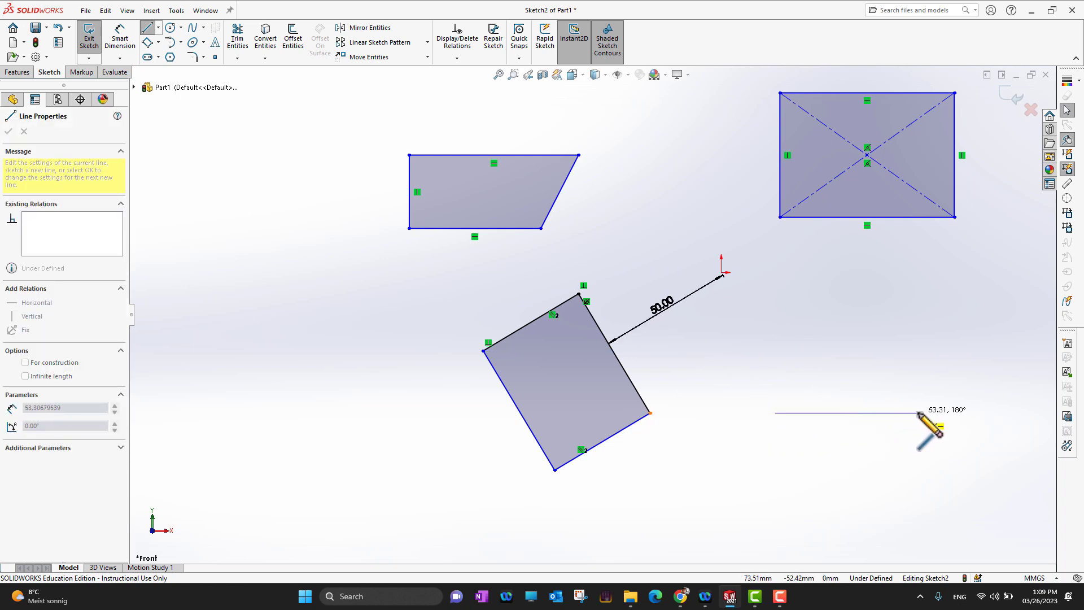
click(917, 413)
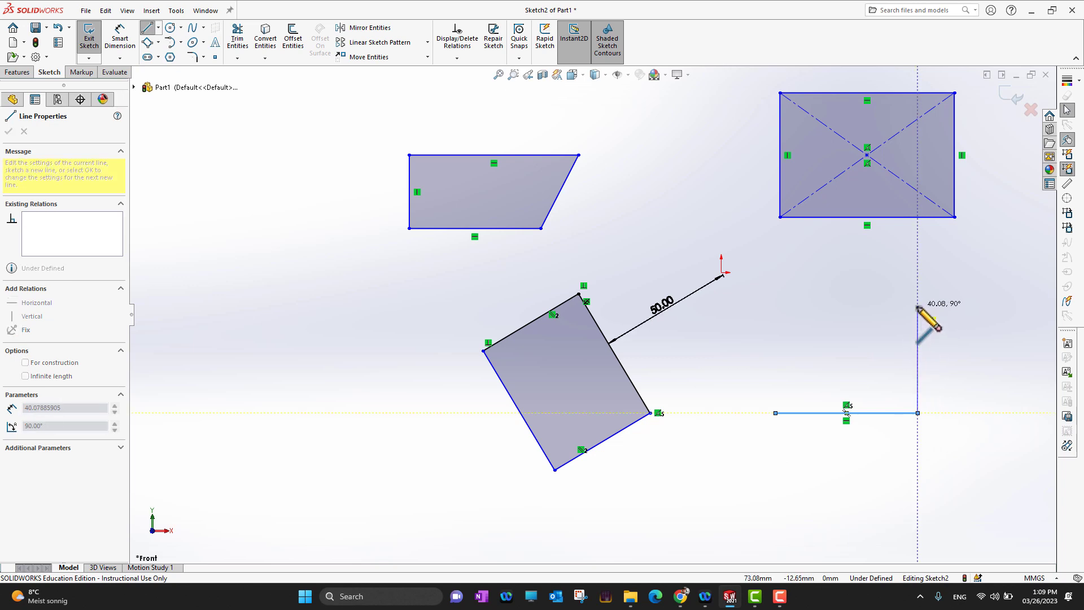
click(918, 306)
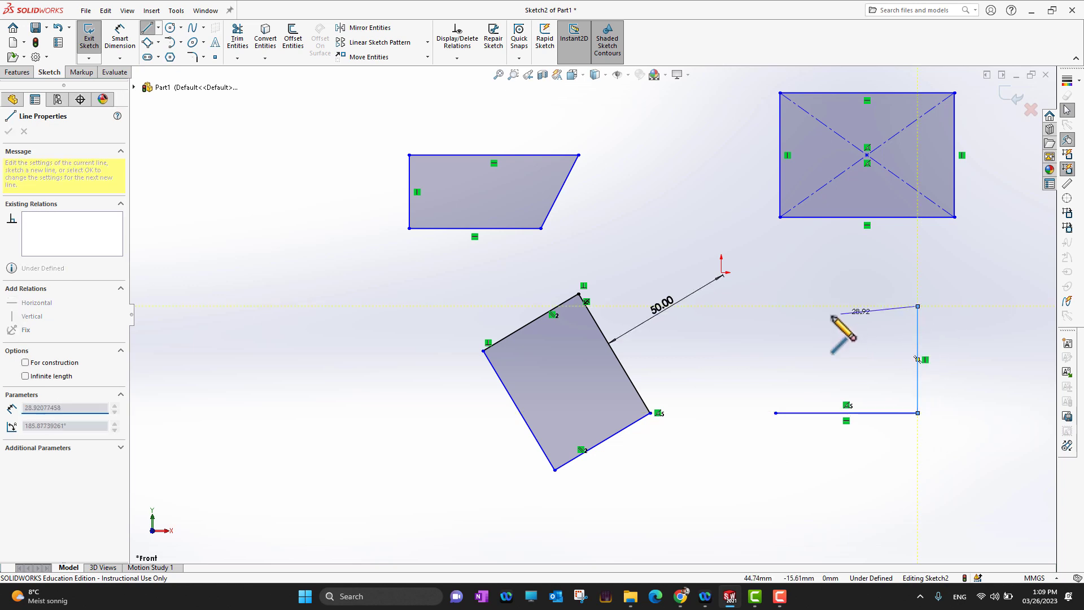
click(776, 306)
click(776, 413)
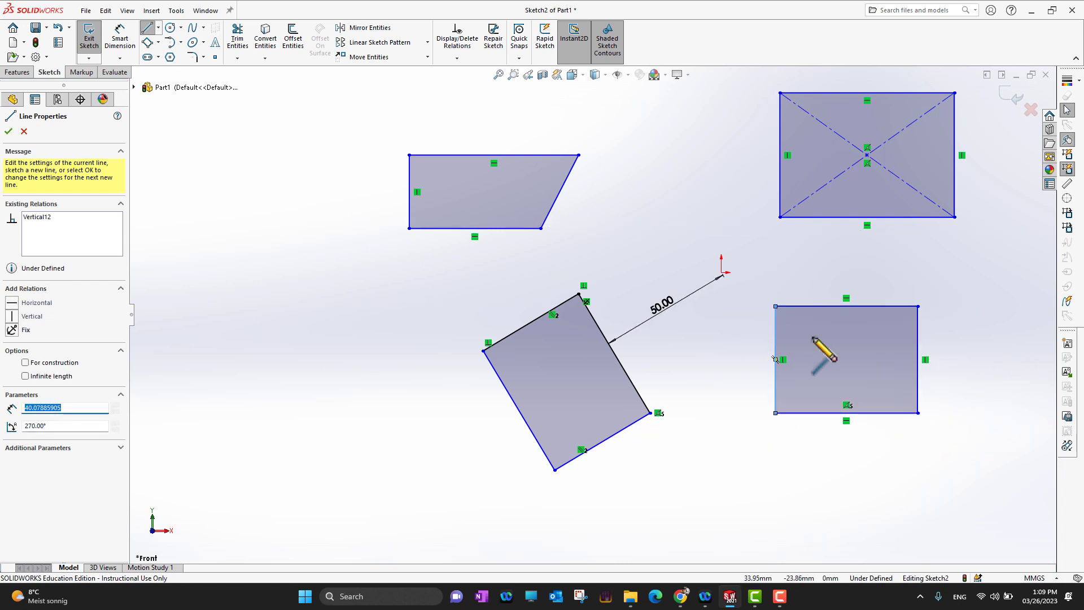
Draw a slanted line about 15 mm long from the line-drawn rectangle's lower-right corner and delete it
click(918, 413)
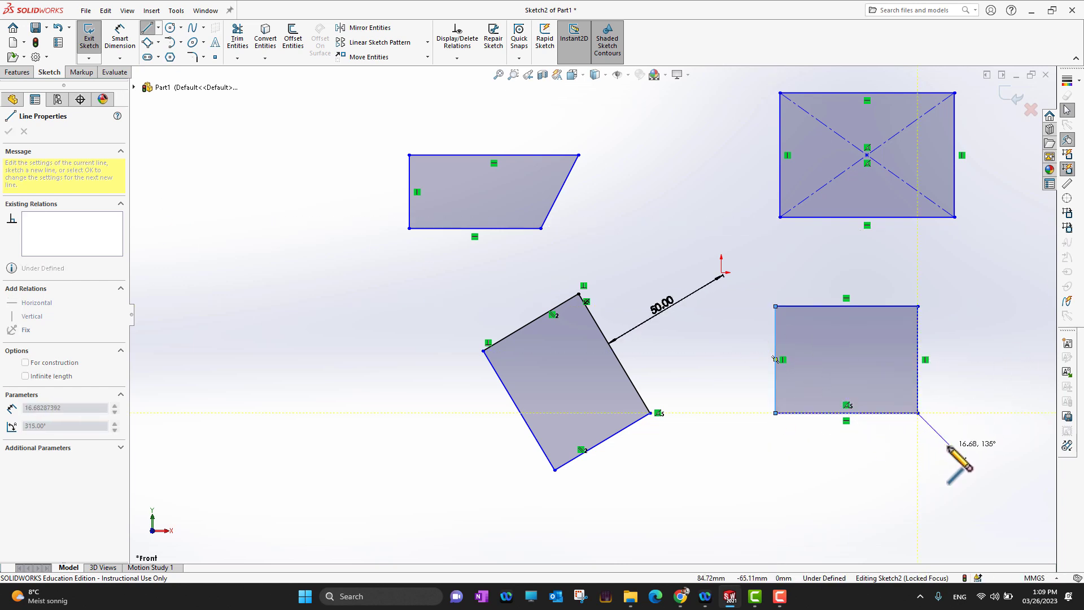
click(938, 438)
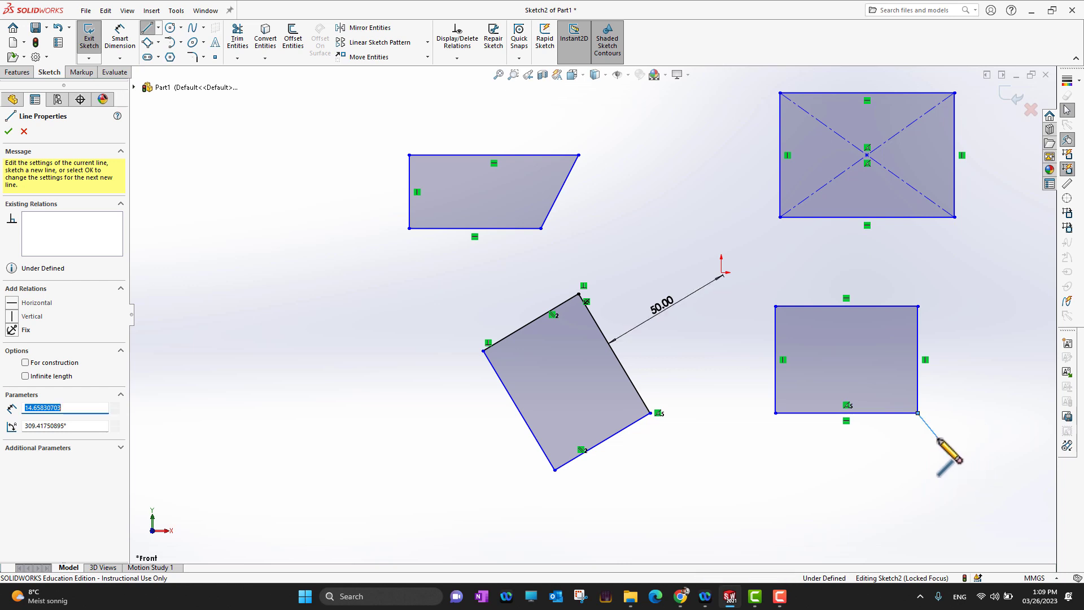
key(Escape)
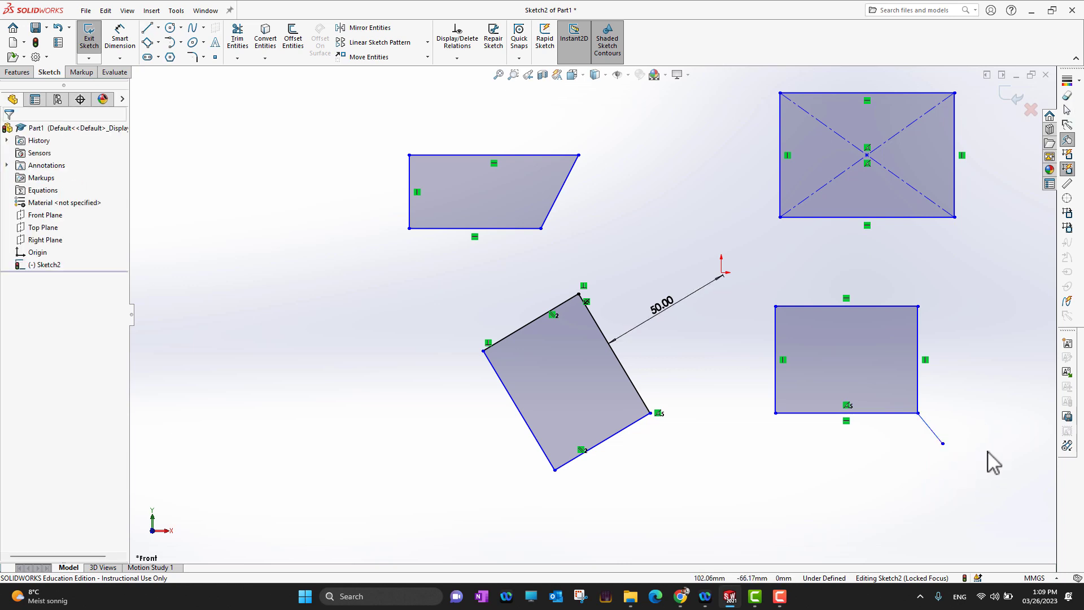
right_click(937, 435)
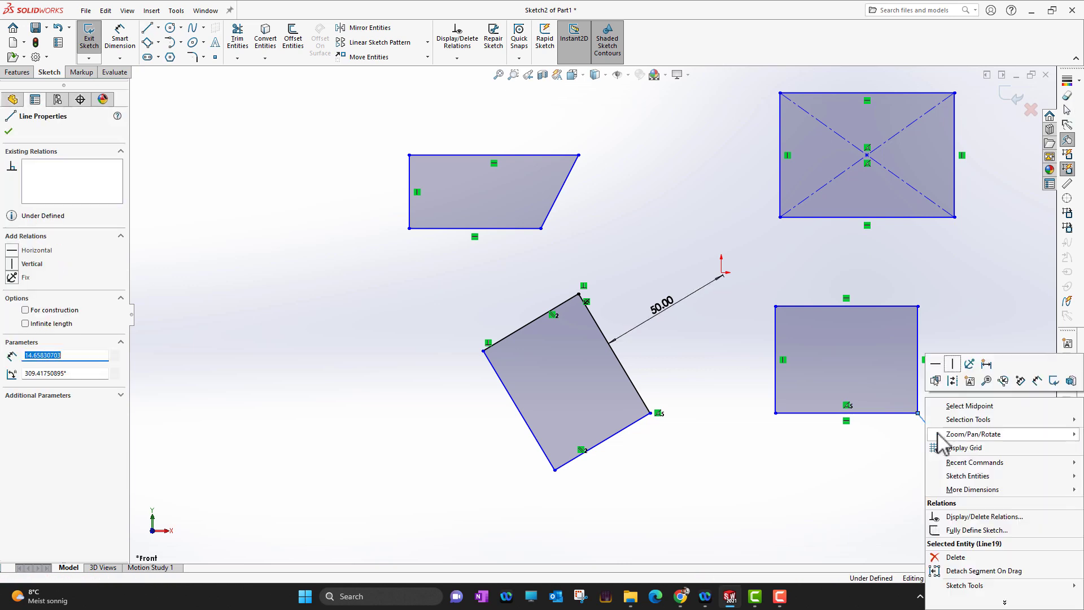
click(954, 557)
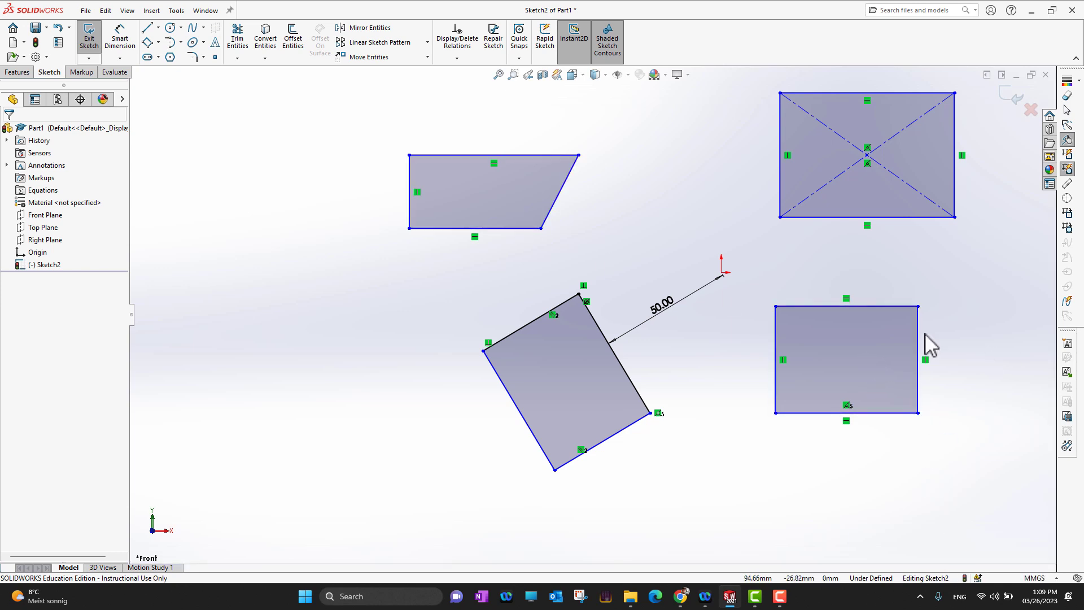
Draw a tilted 3 Point Center Rectangle about 75 by 95 mm, left of the other shapes, using the From Corners option
click(159, 43)
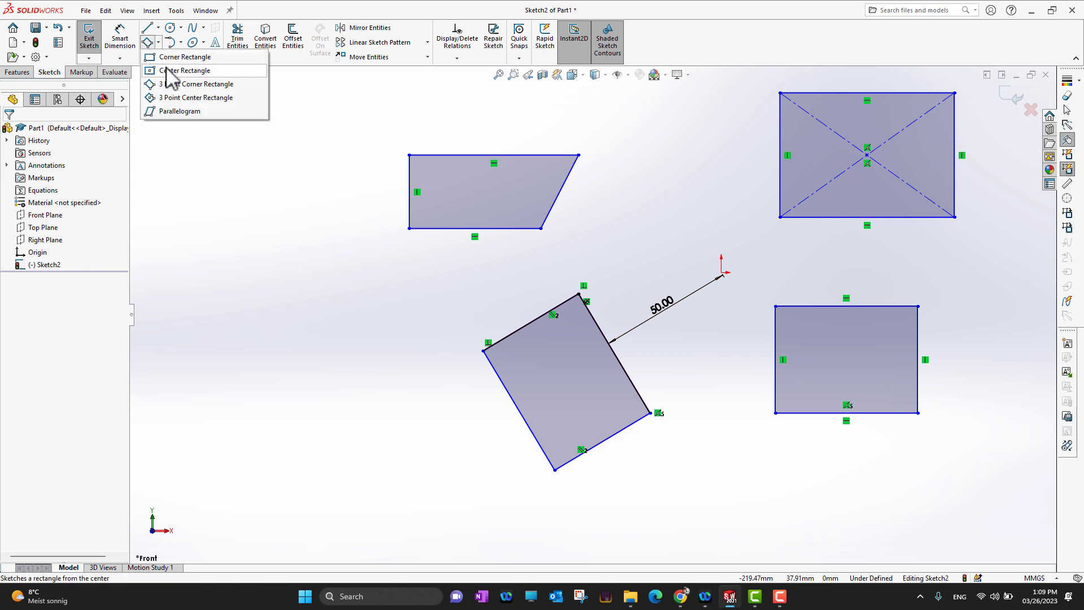
click(179, 98)
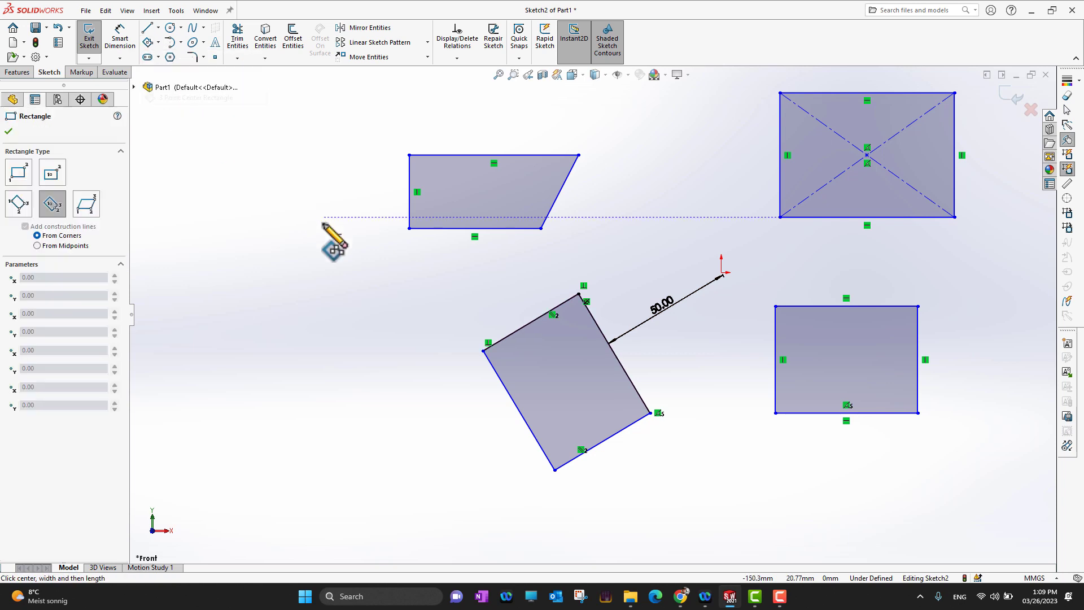
click(189, 337)
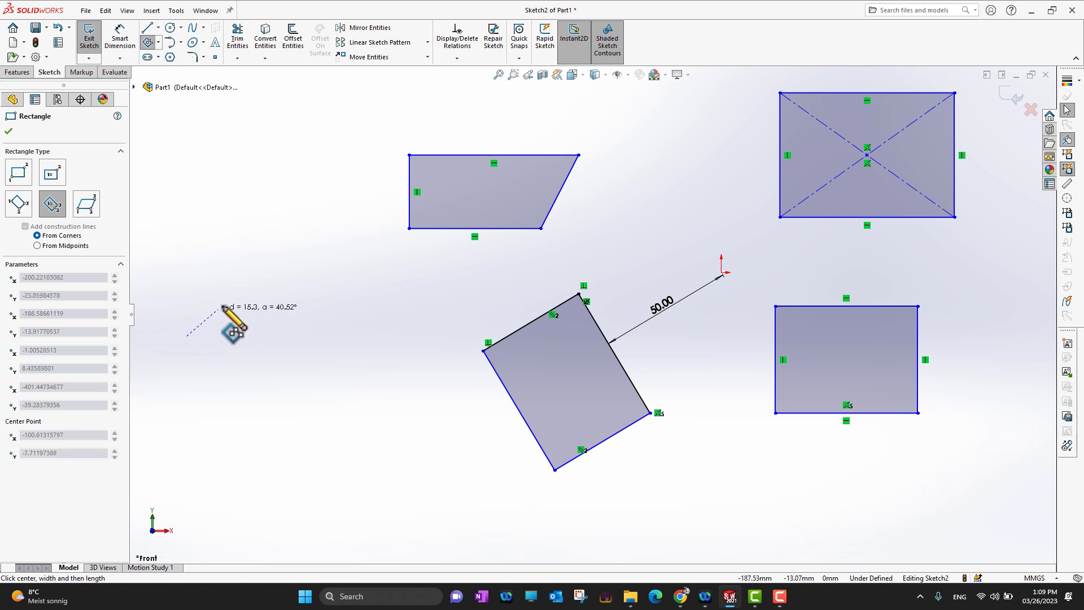
click(259, 267)
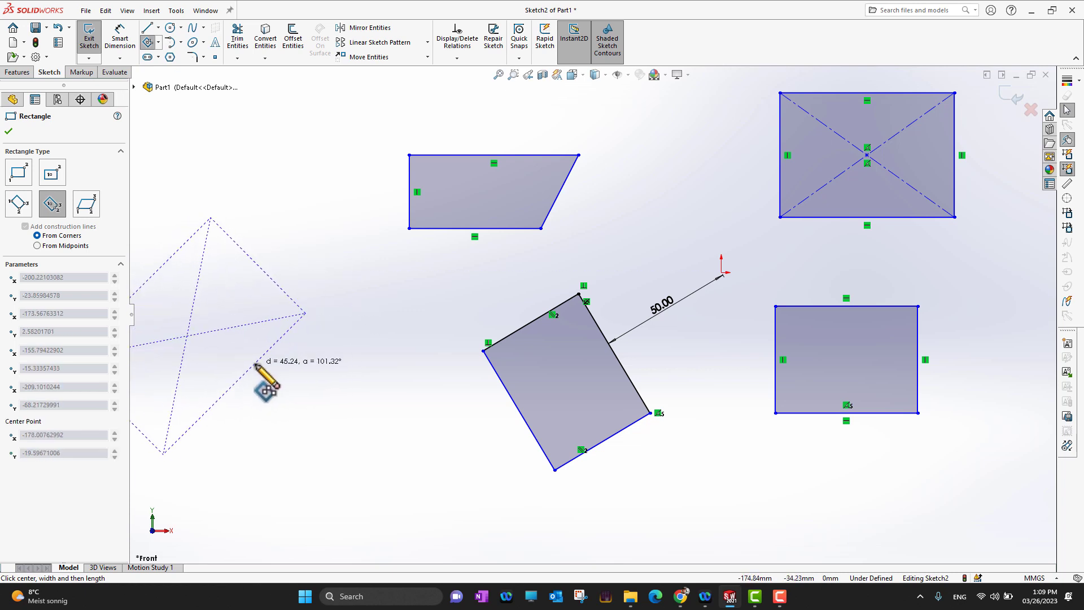
scroll(277, 375, up, 2)
click(369, 402)
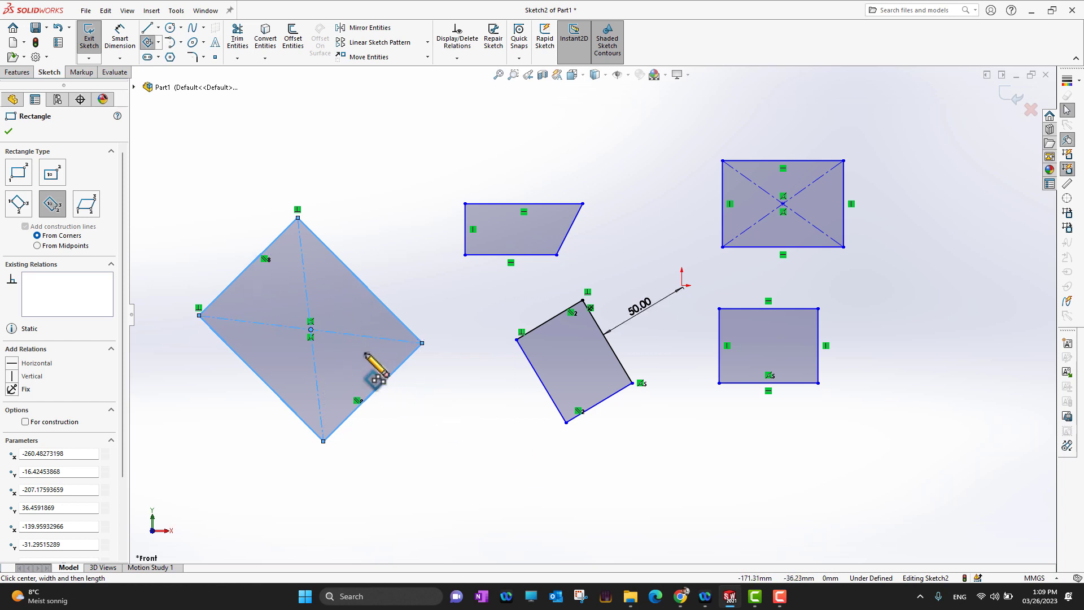
click(9, 131)
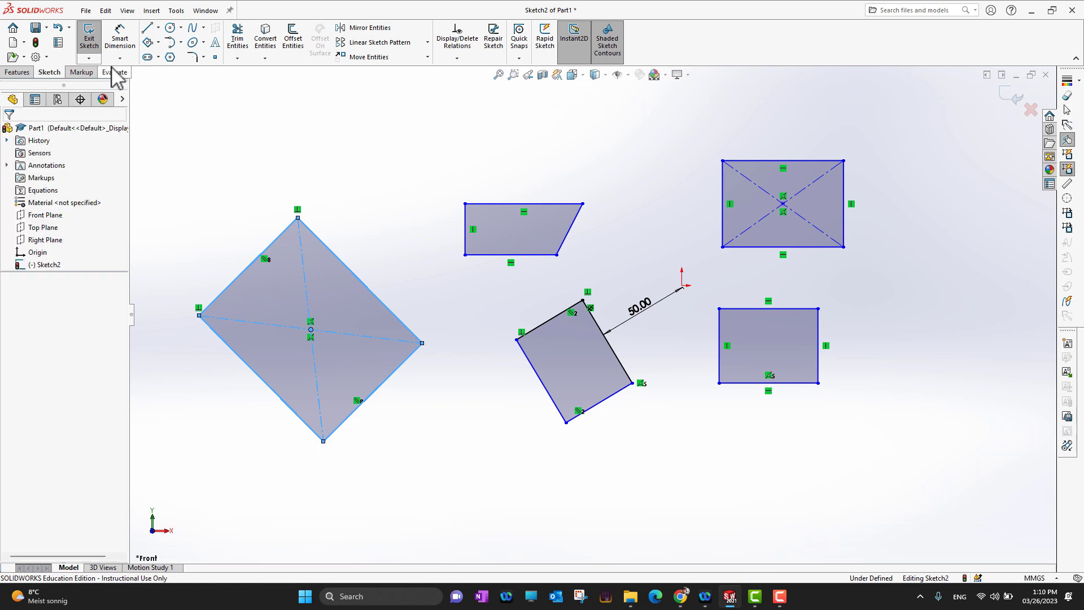
Draw a slanted parallelogram with sides about 47 and 74 mm above the 3 Point Center Rectangle
click(159, 42)
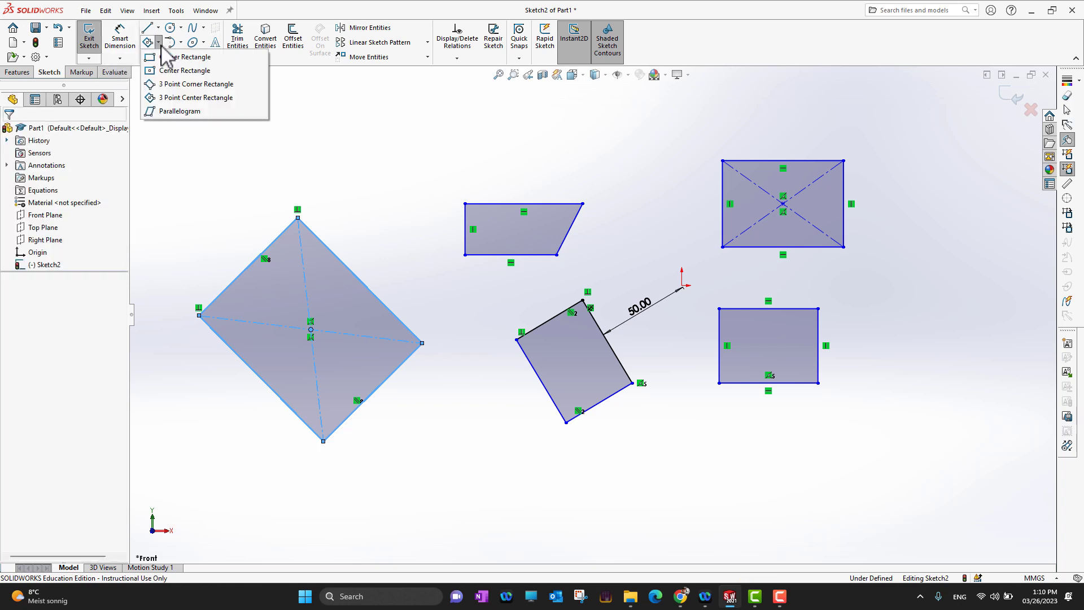
click(175, 112)
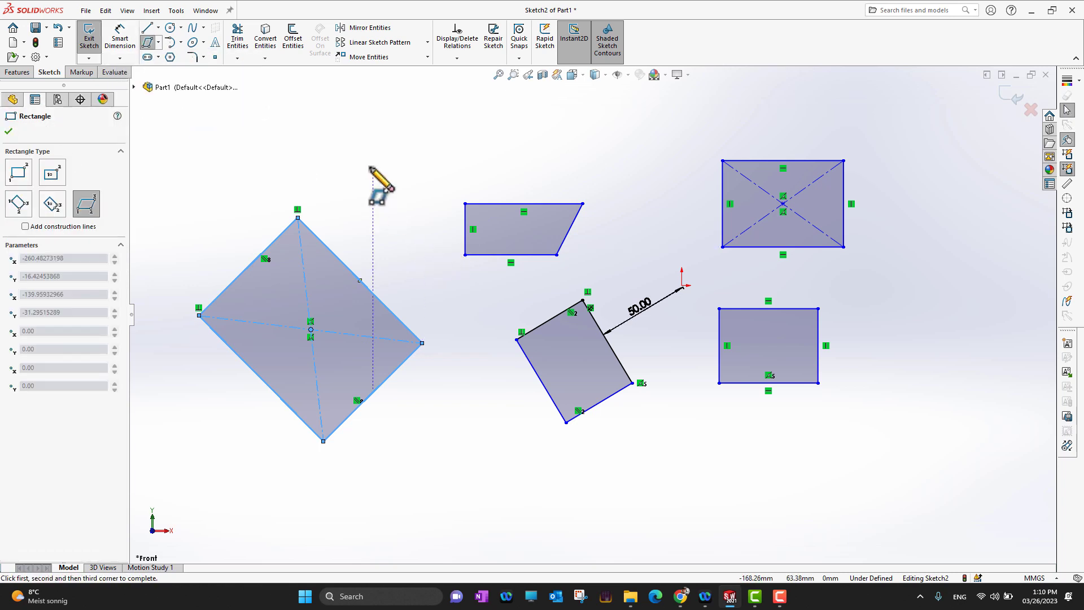
key(z)
scroll(384, 152, down, 2)
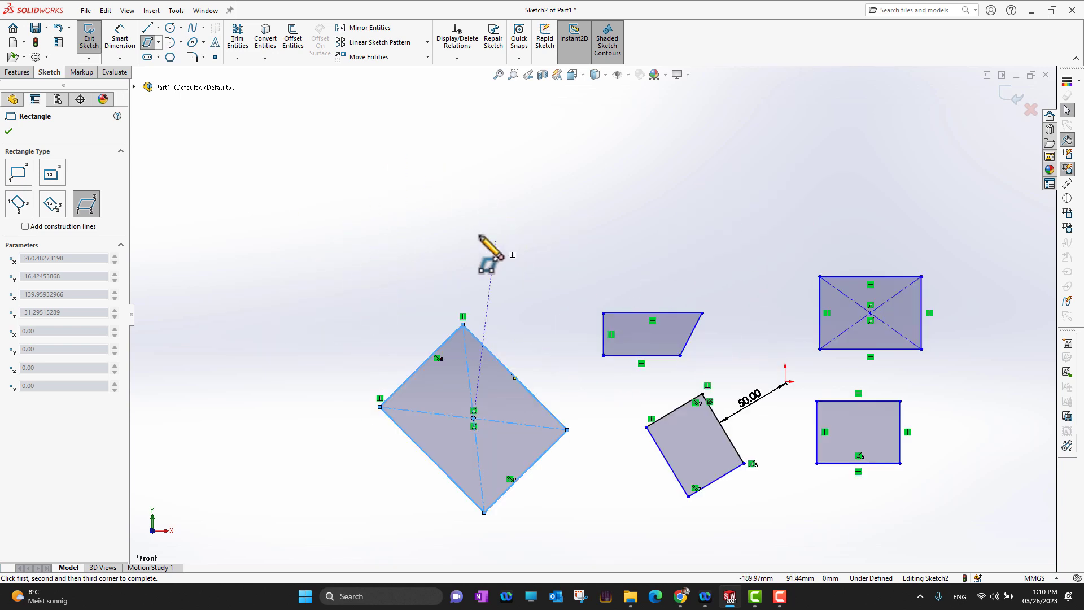
click(418, 220)
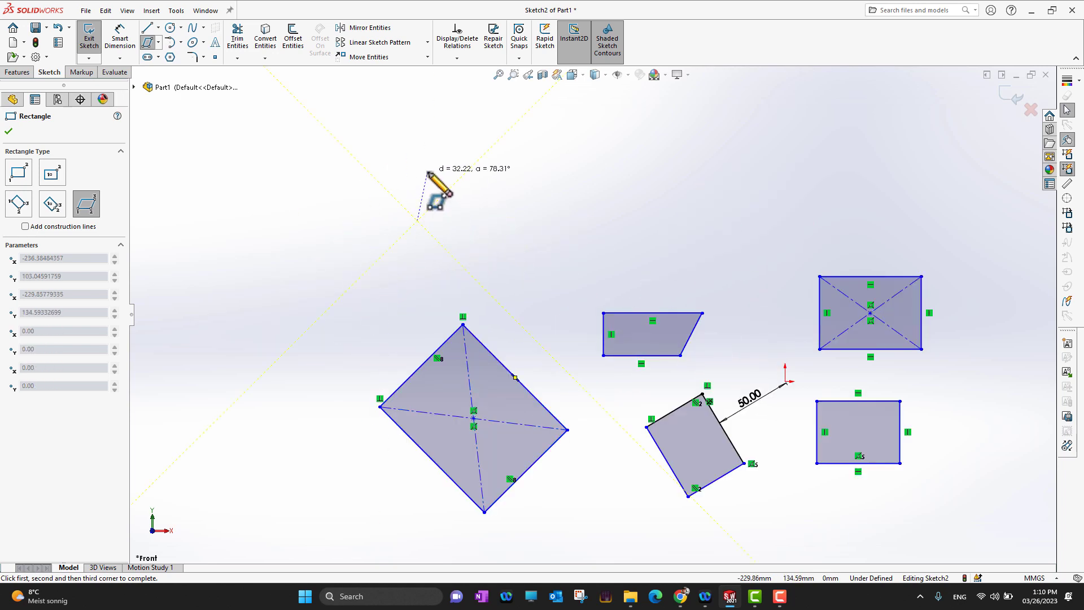
click(427, 148)
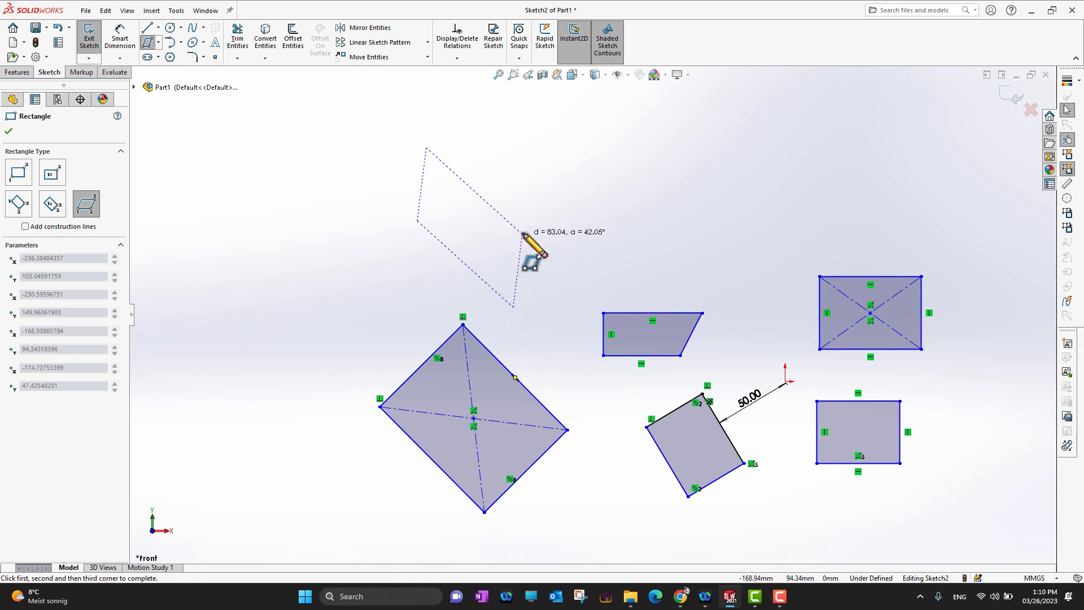
click(520, 213)
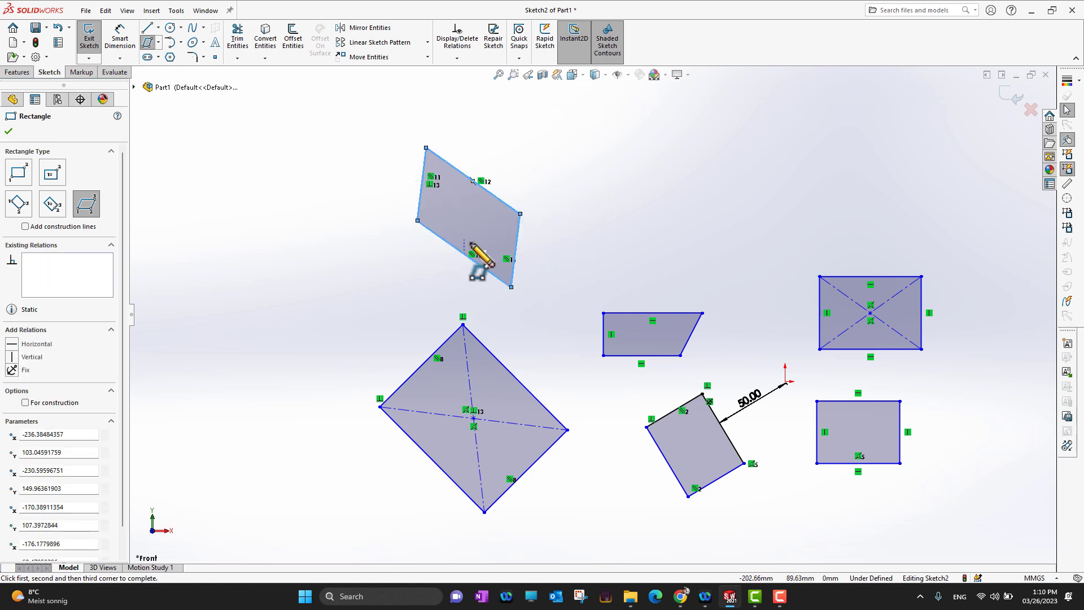